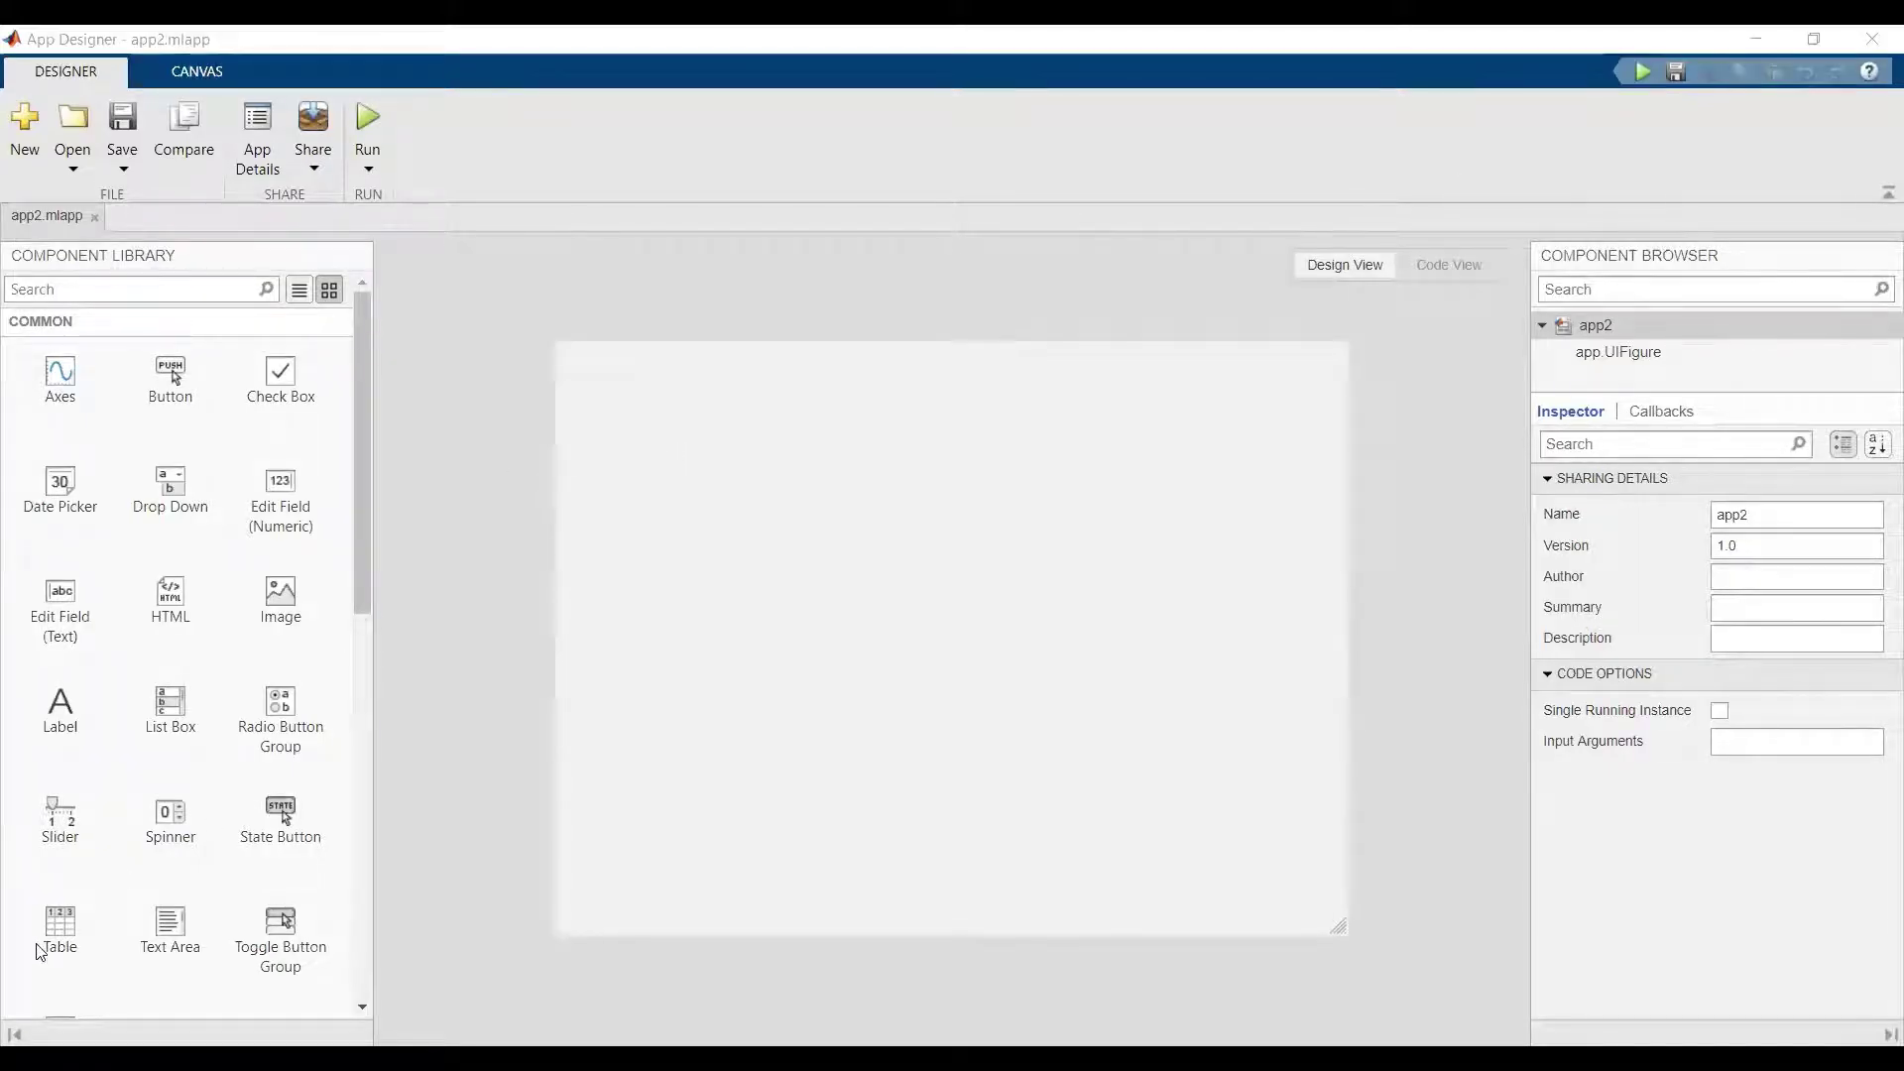
Place a Table component with four default columns on the app canvas, then deselect it
{"action": "mouse_move", "coordinate": [40, 952]}
{"action": "left_mouse_down"}
{"action": "mouse_move", "coordinate": [967, 528]}
{"action": "mouse_move", "coordinate": [952, 535]}
{"action": "left_mouse_up"}
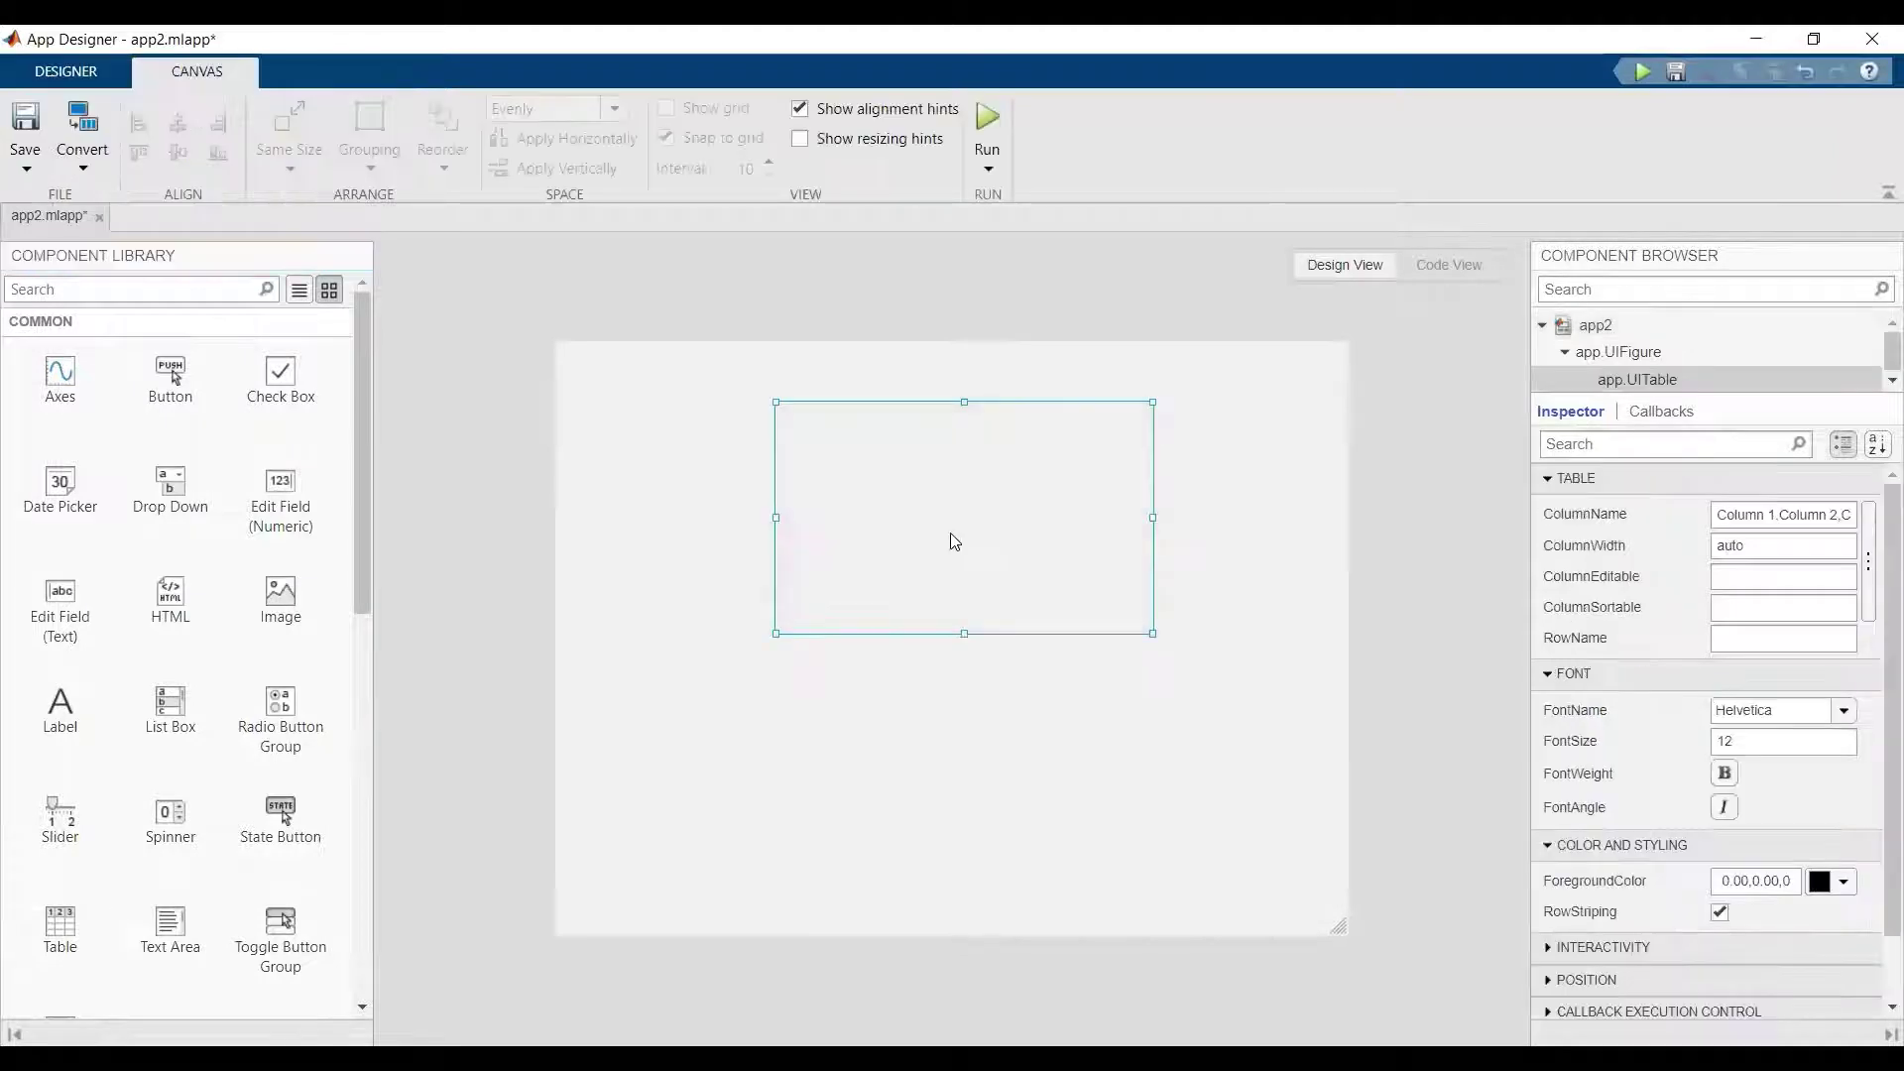
{"action": "left_click", "coordinate": [749, 690]}
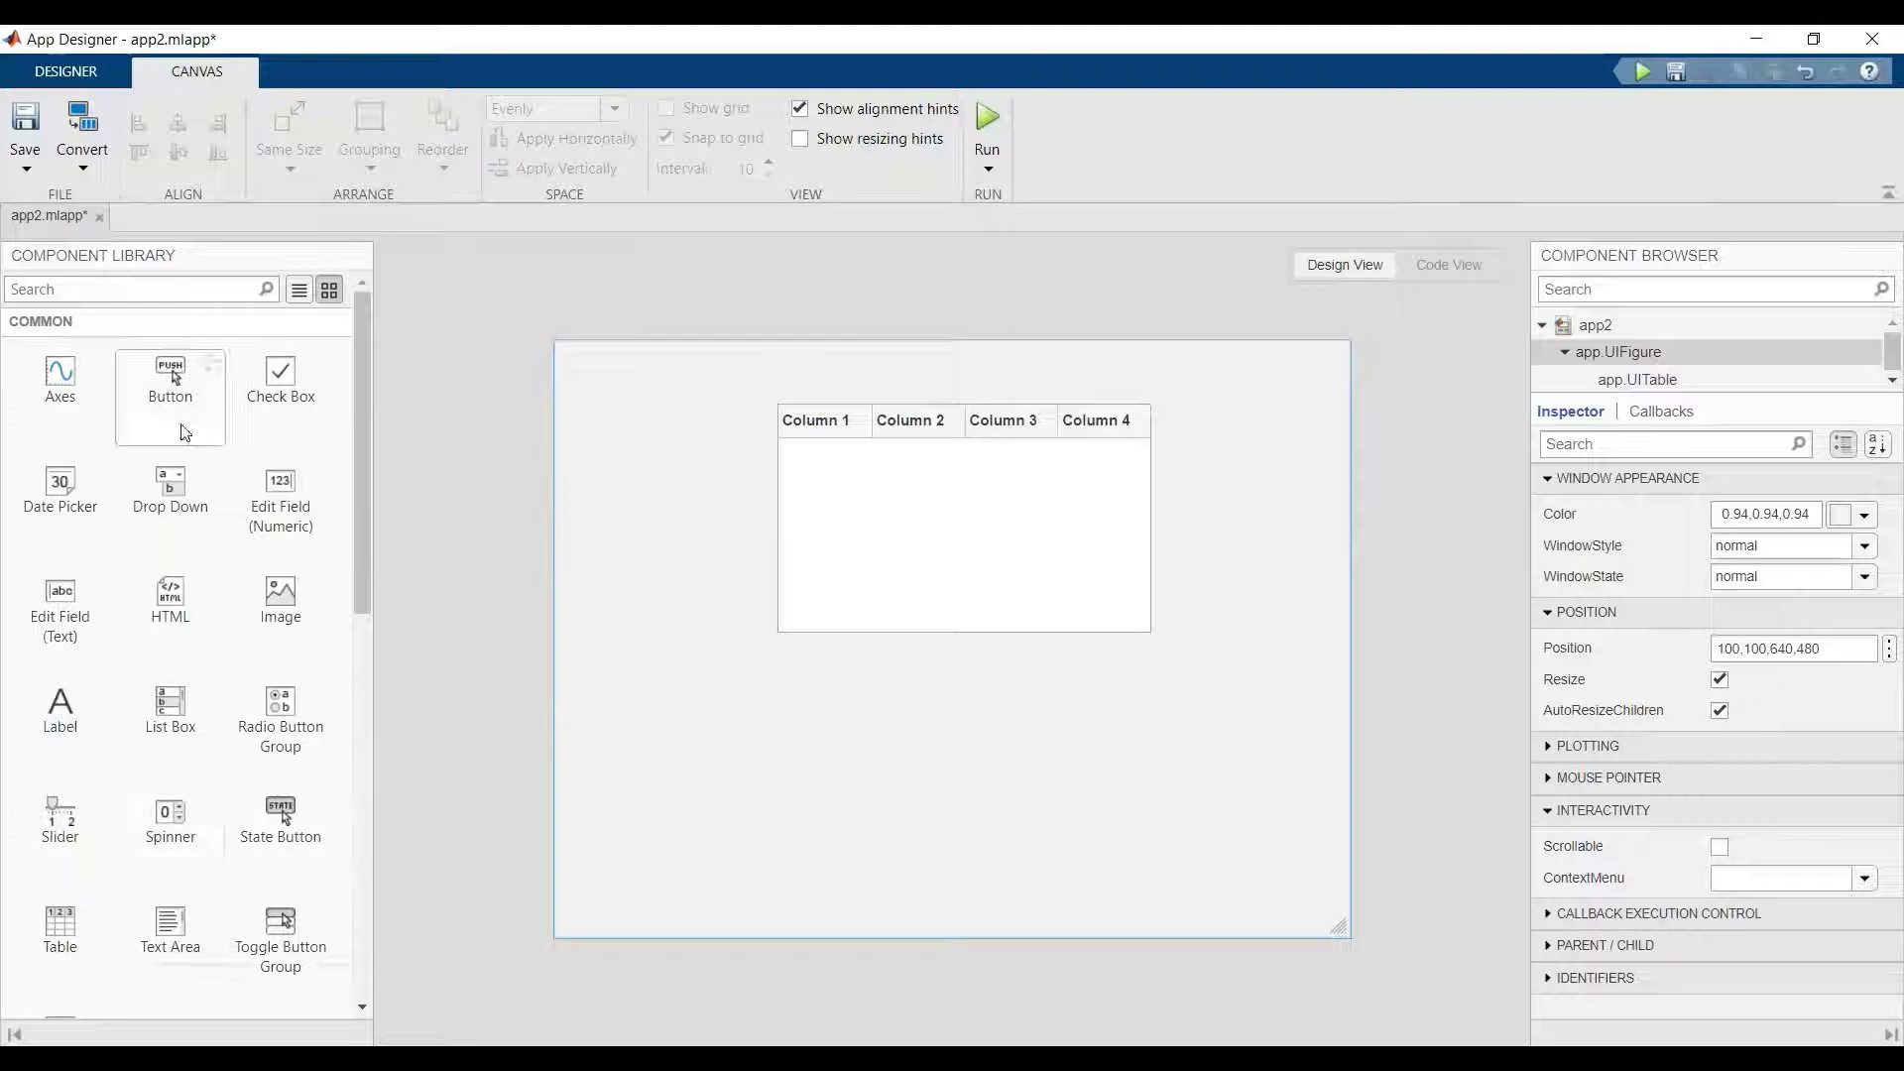
Add a button below the table and relabel it 'Run'
{"action": "mouse_move", "coordinate": [171, 397]}
{"action": "left_mouse_down"}
{"action": "mouse_move", "coordinate": [367, 551]}
{"action": "mouse_move", "coordinate": [955, 774]}
{"action": "left_mouse_up"}
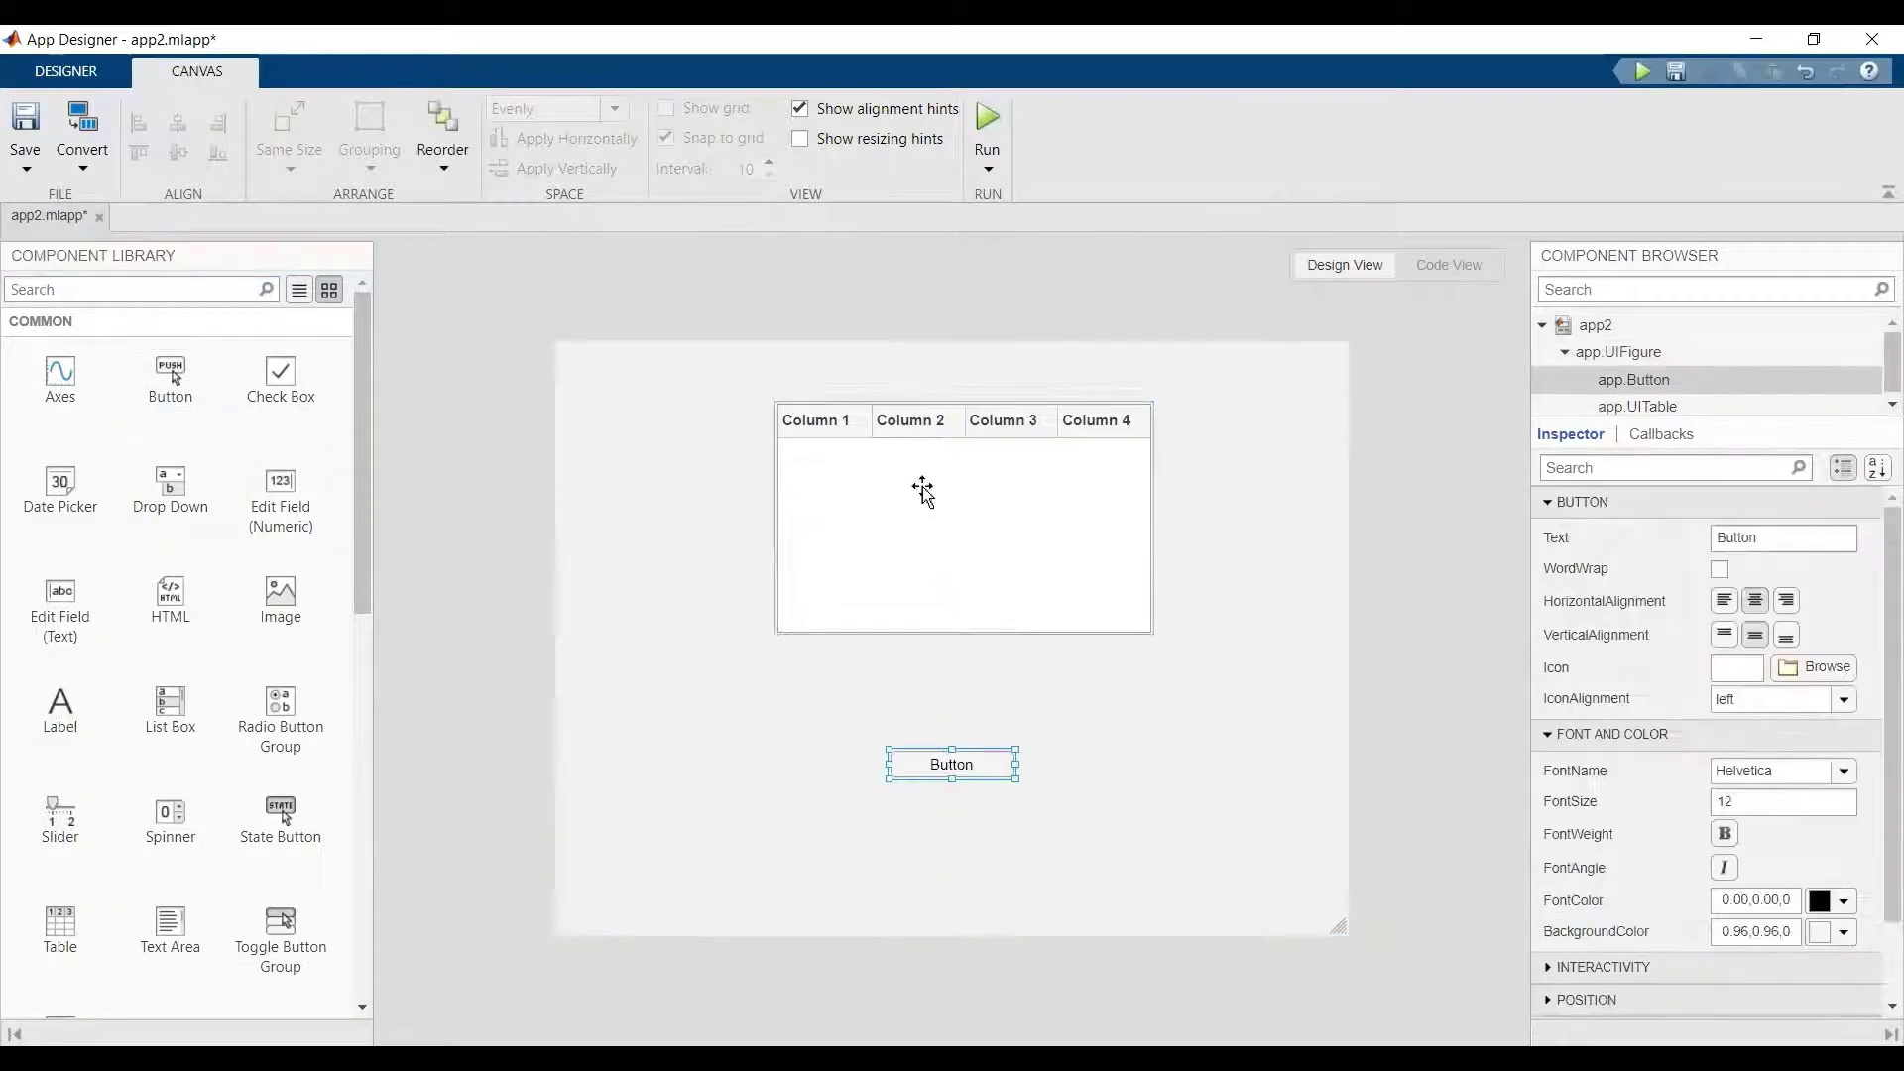
{"action": "right_click", "coordinate": [953, 770]}
{"action": "double_click", "coordinate": [952, 769]}
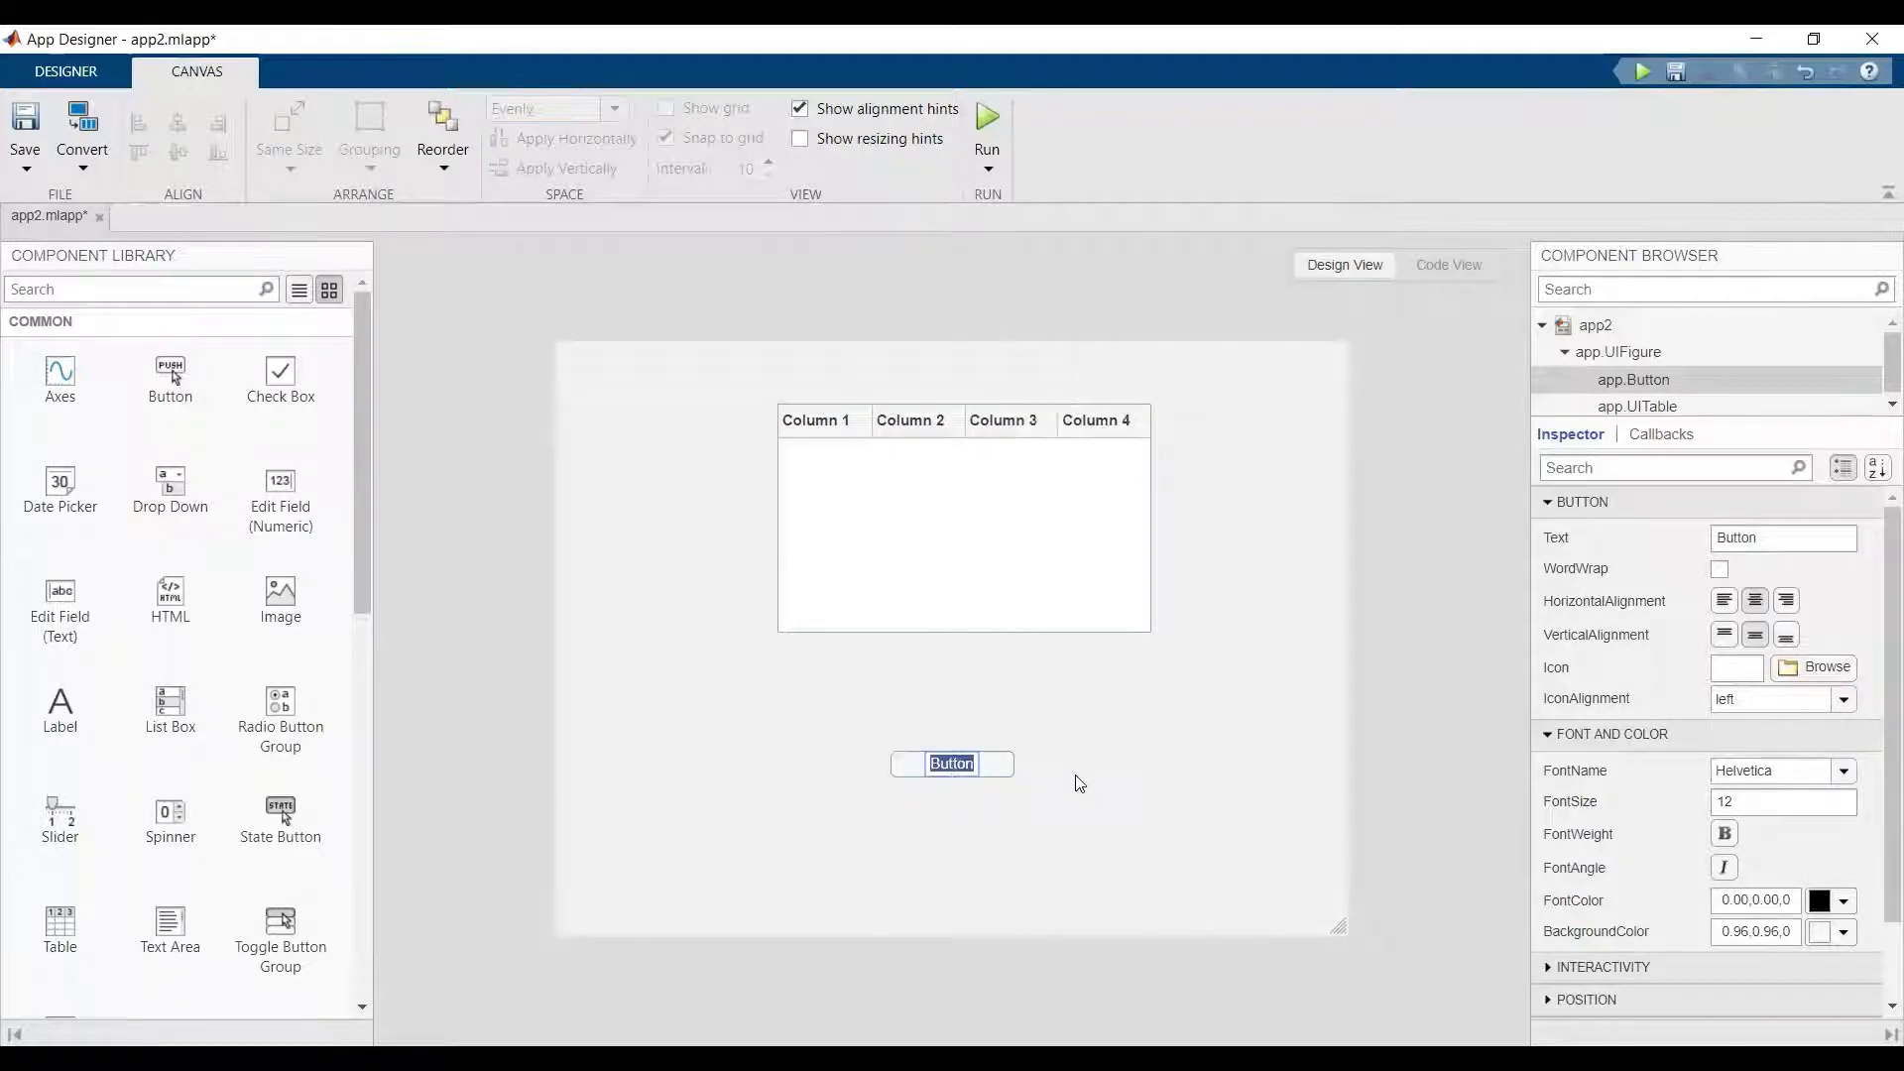
{"action": "type", "text": "Run"}
{"action": "left_click", "coordinate": [1079, 783]}
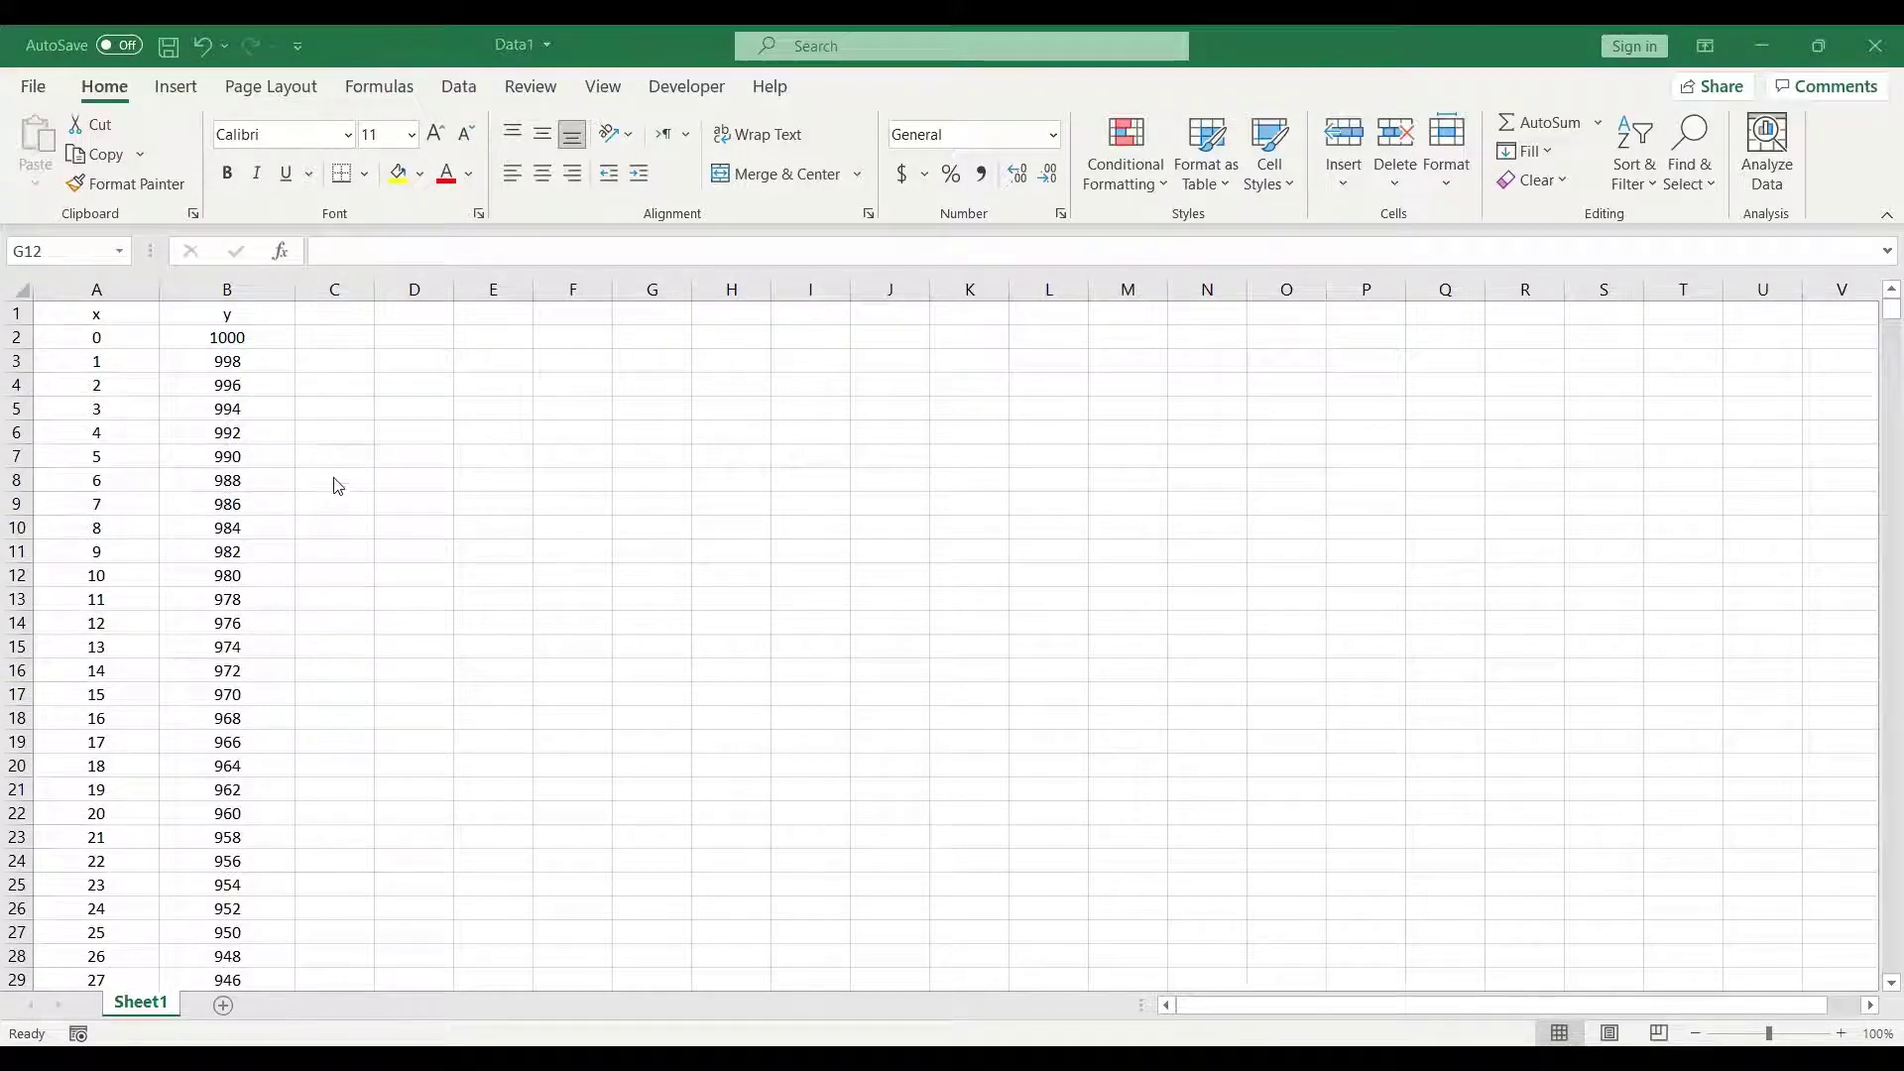
{"action": "key", "text": "alt+Tab"}
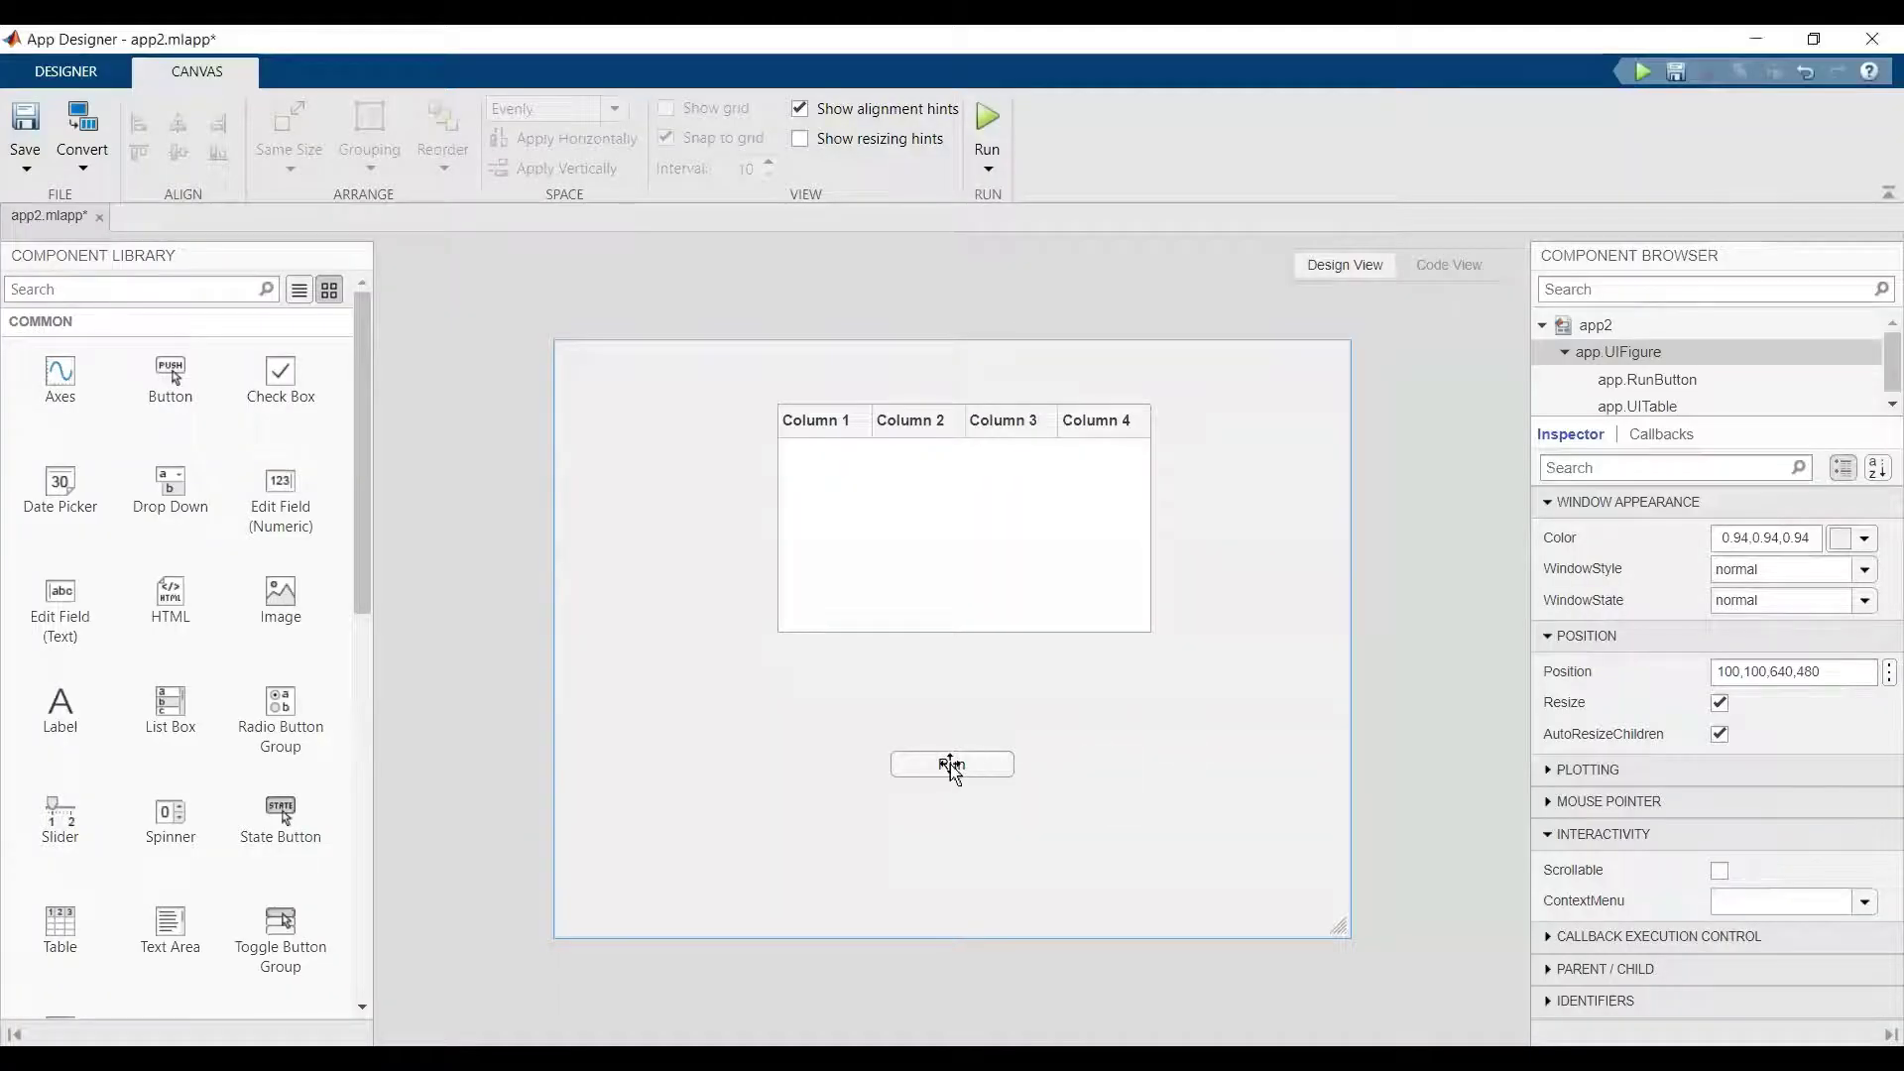
Give the Run button a ButtonPushedFcn callback containing data1 = readtable("Data1.xlsx");
{"action": "right_click", "coordinate": [980, 765]}
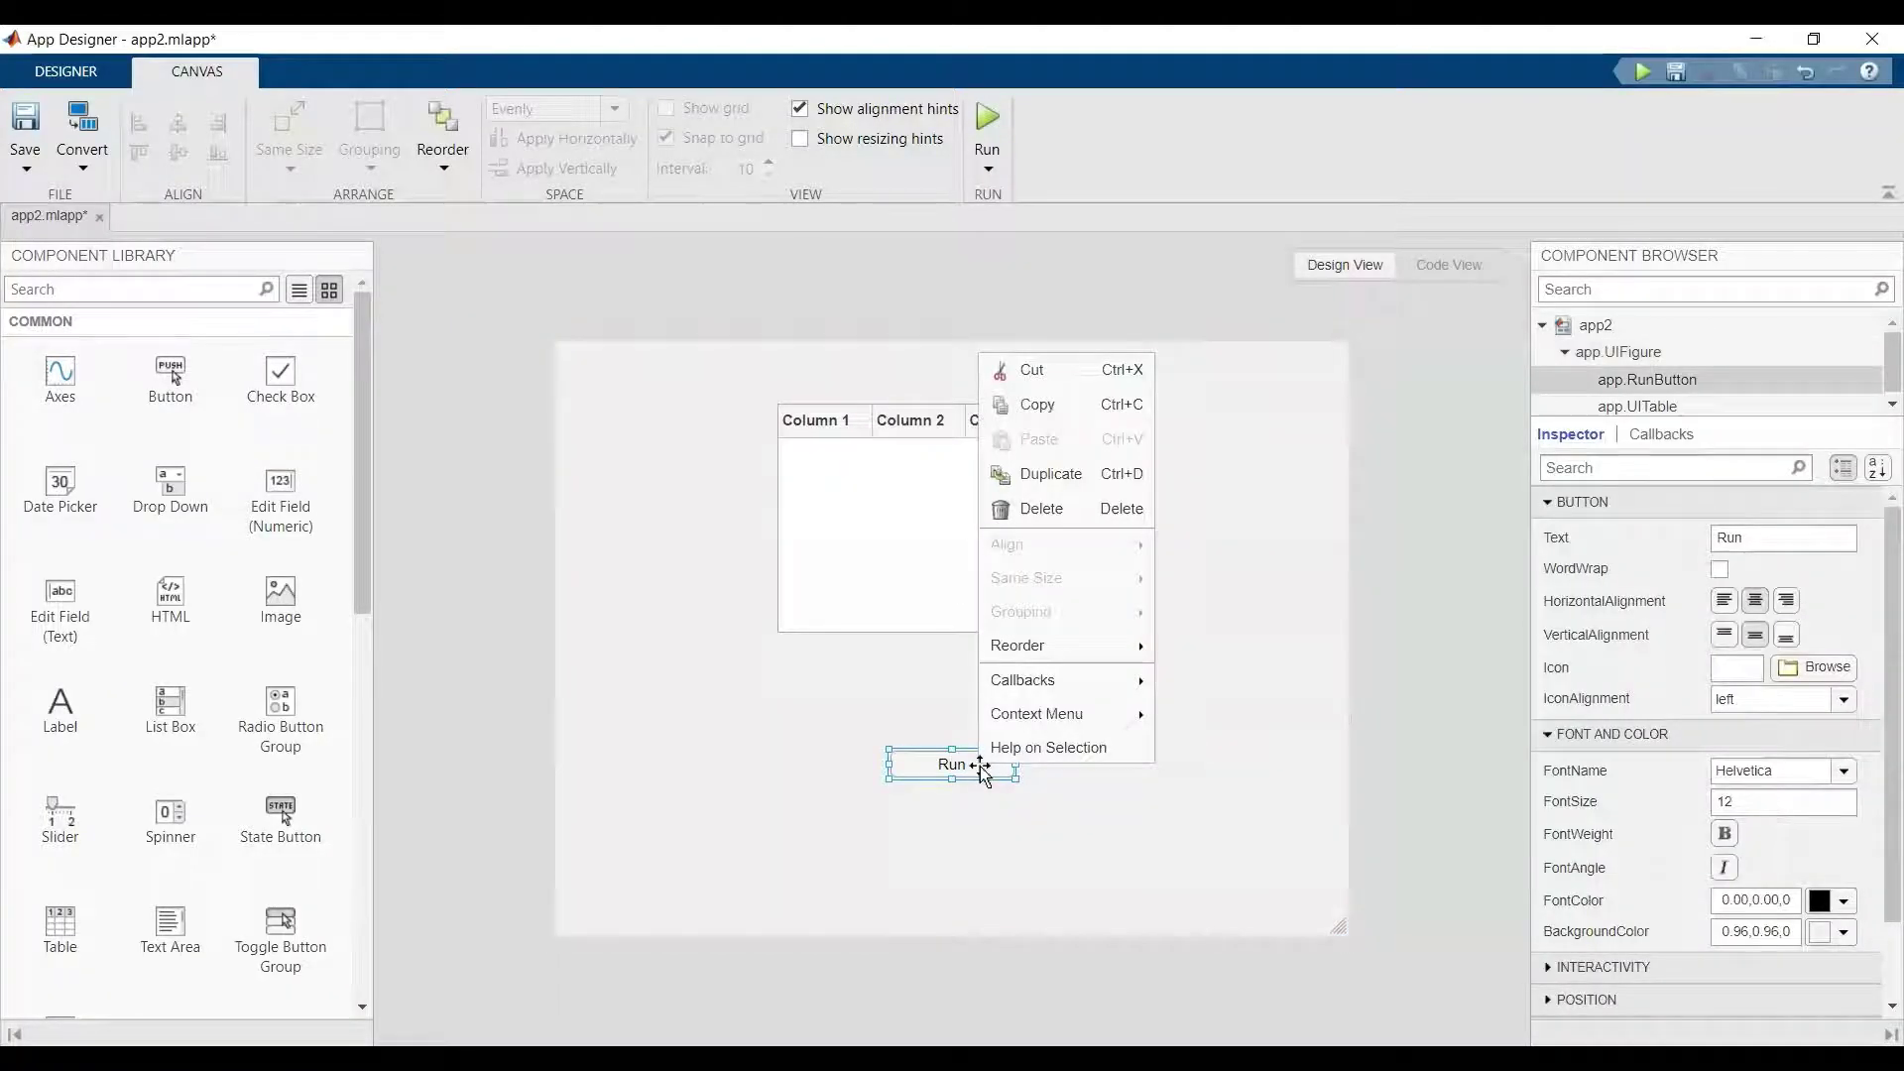
{"action": "mouse_move", "coordinate": [1024, 680]}
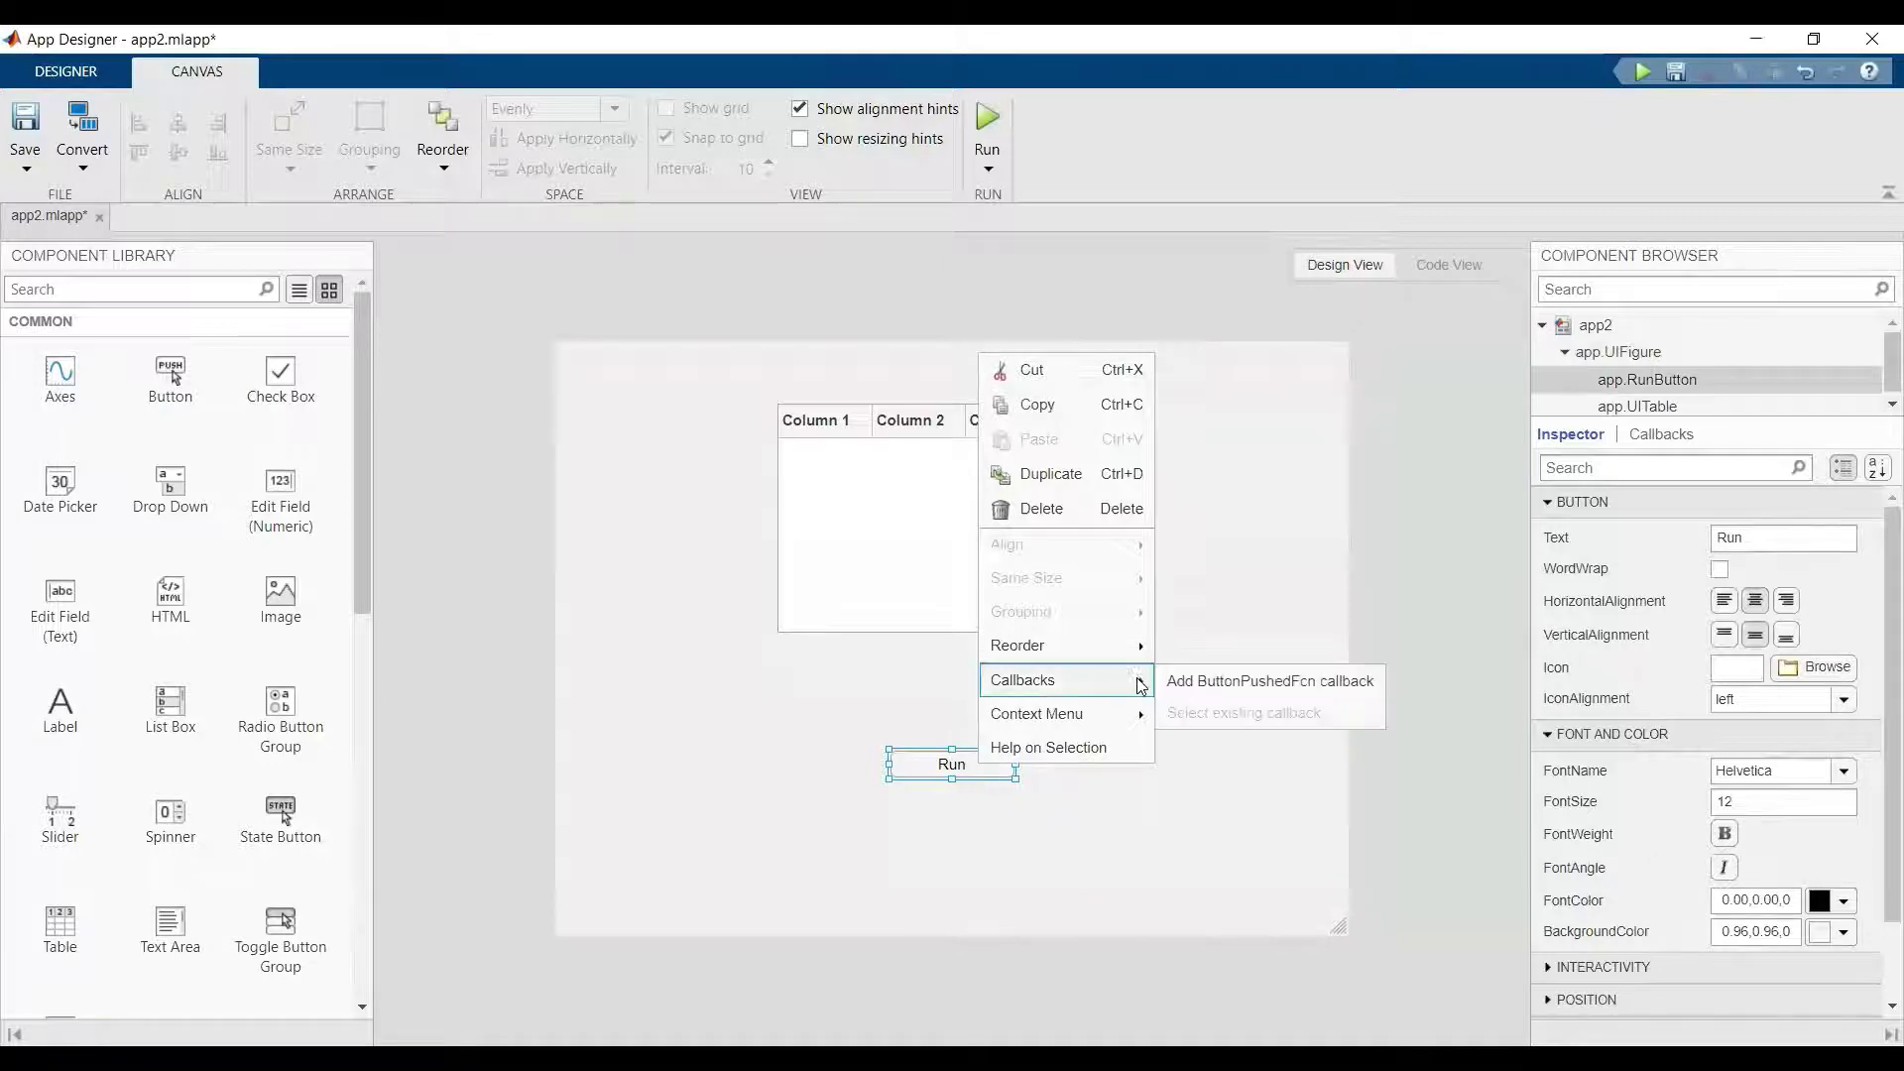
{"action": "left_click", "coordinate": [1238, 680]}
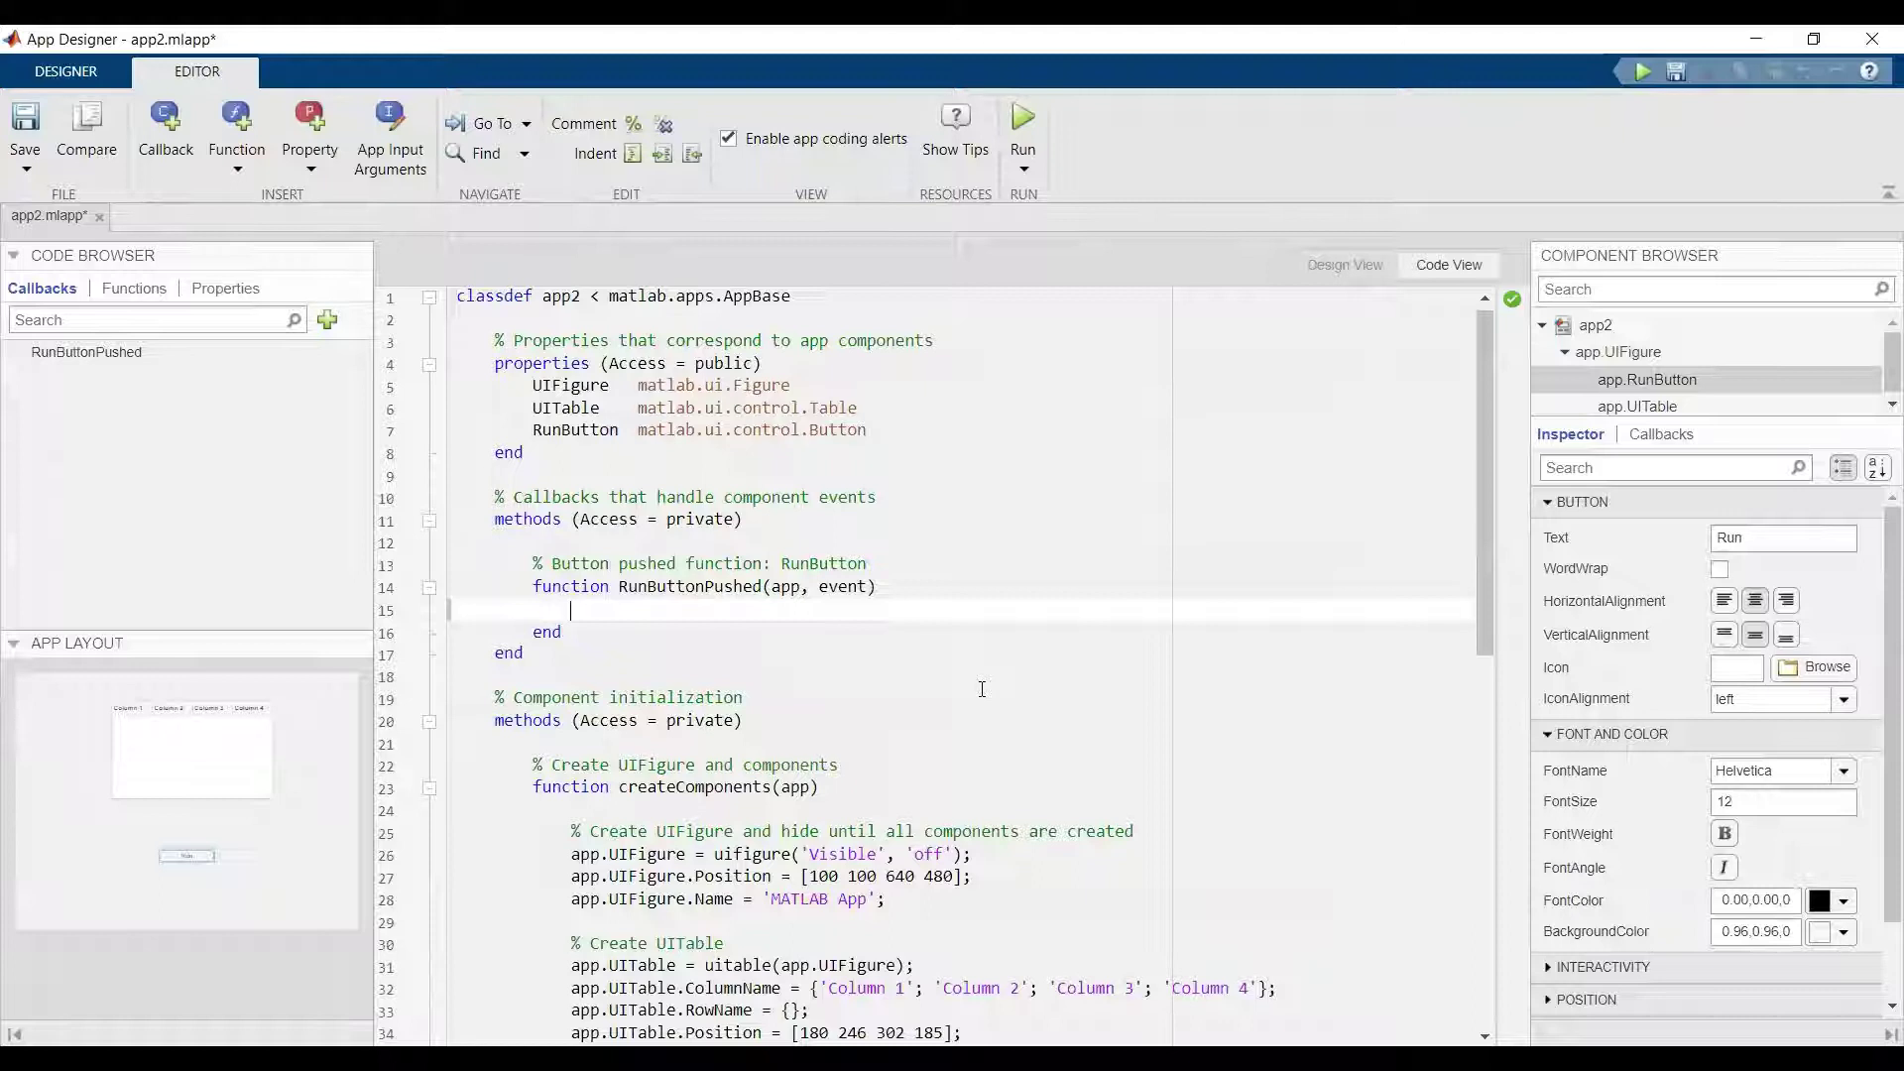
{"action": "type", "text": "DAT"}
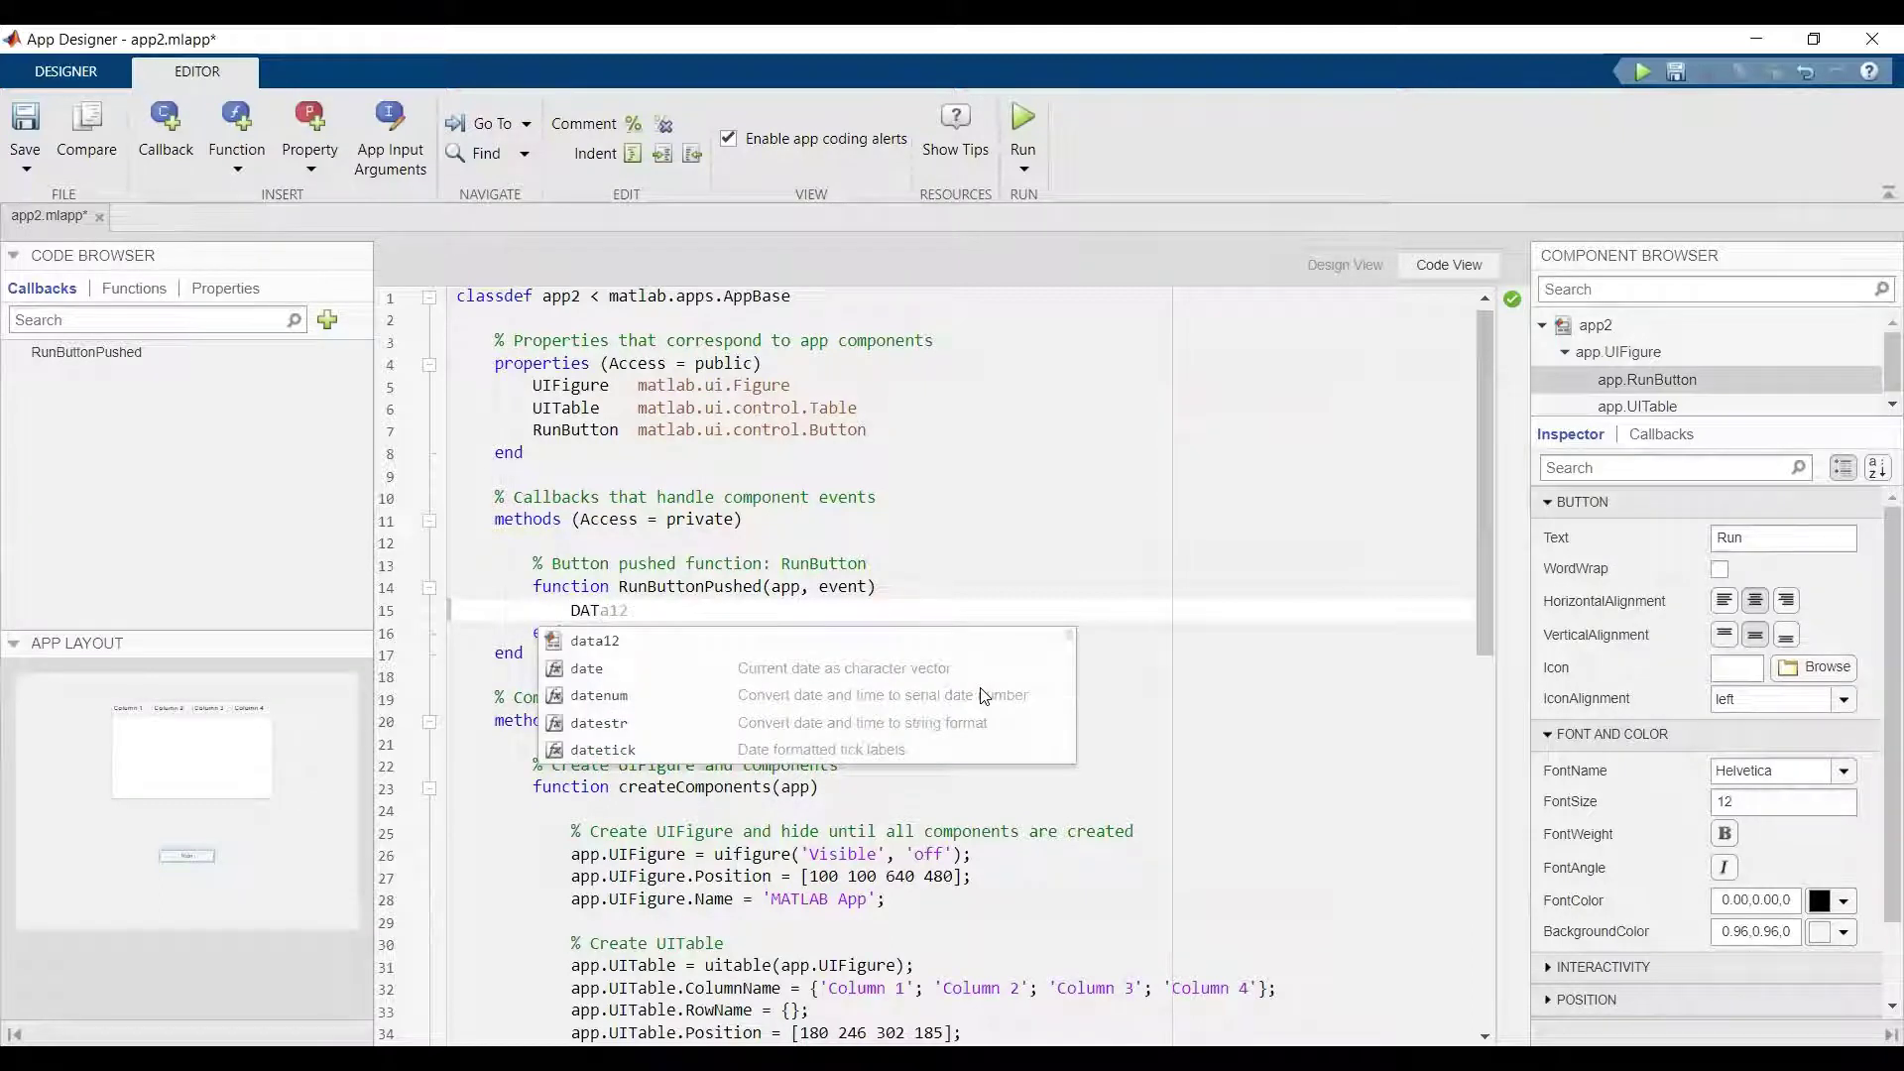
{"action": "key", "text": "BackSpace"}
{"action": "key", "text": "BackSpace"}
{"action": "key", "text": "BackSpace"}
{"action": "type", "text": "d"}
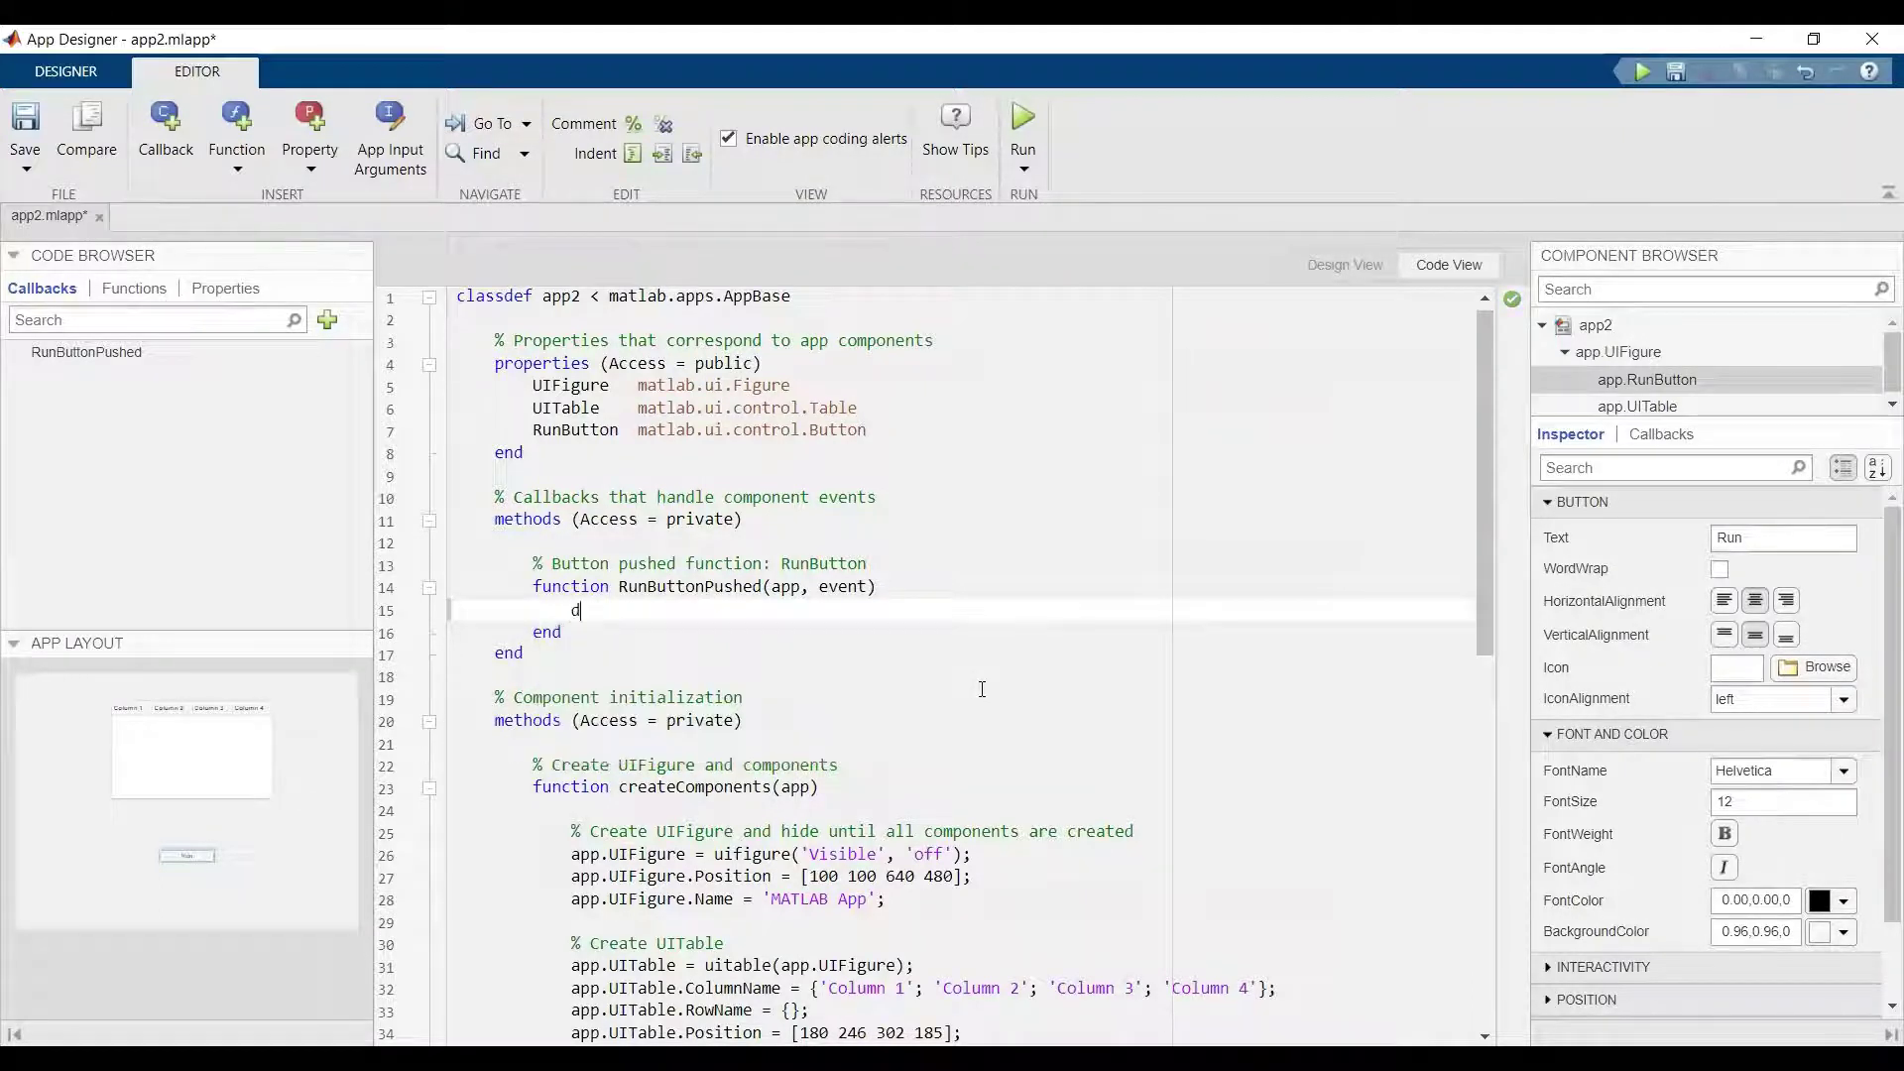
{"action": "type", "text": "ate"}
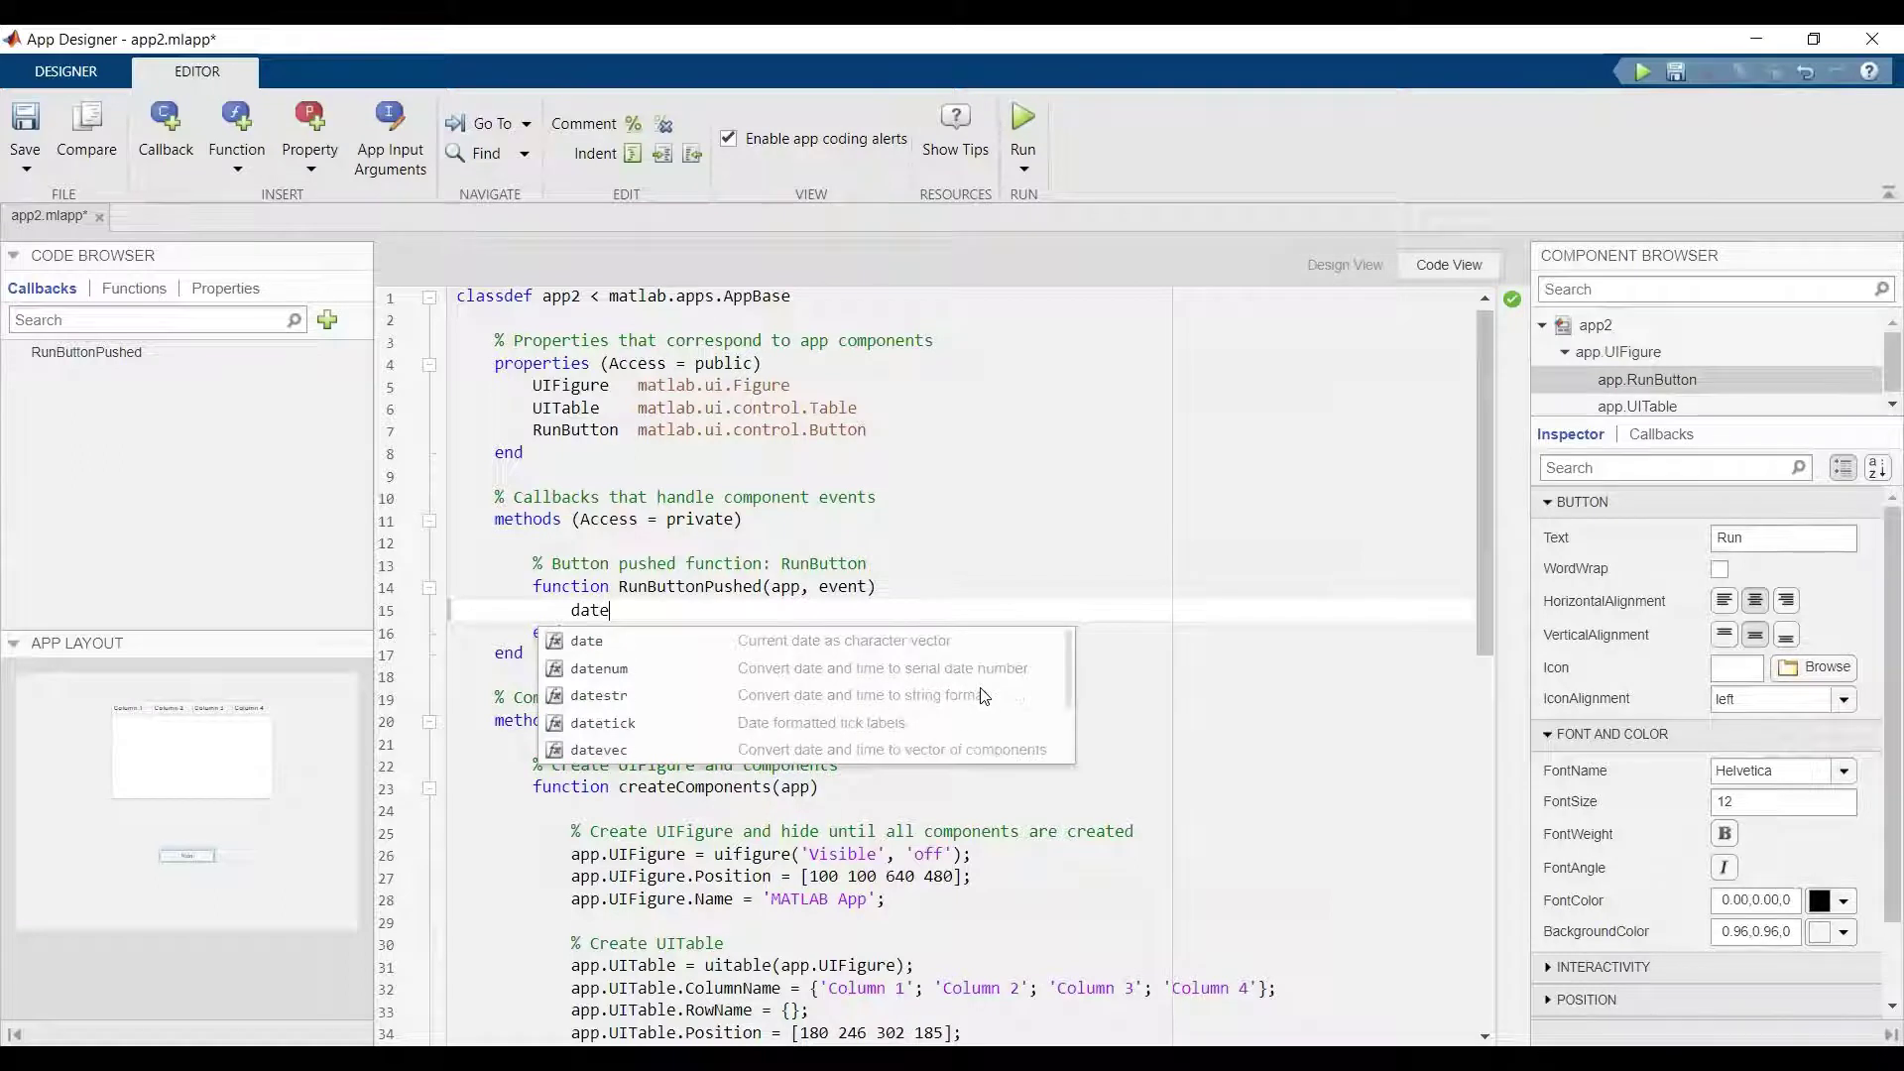
{"action": "key", "text": "BackSpace"}
{"action": "type", "text": "a1"}
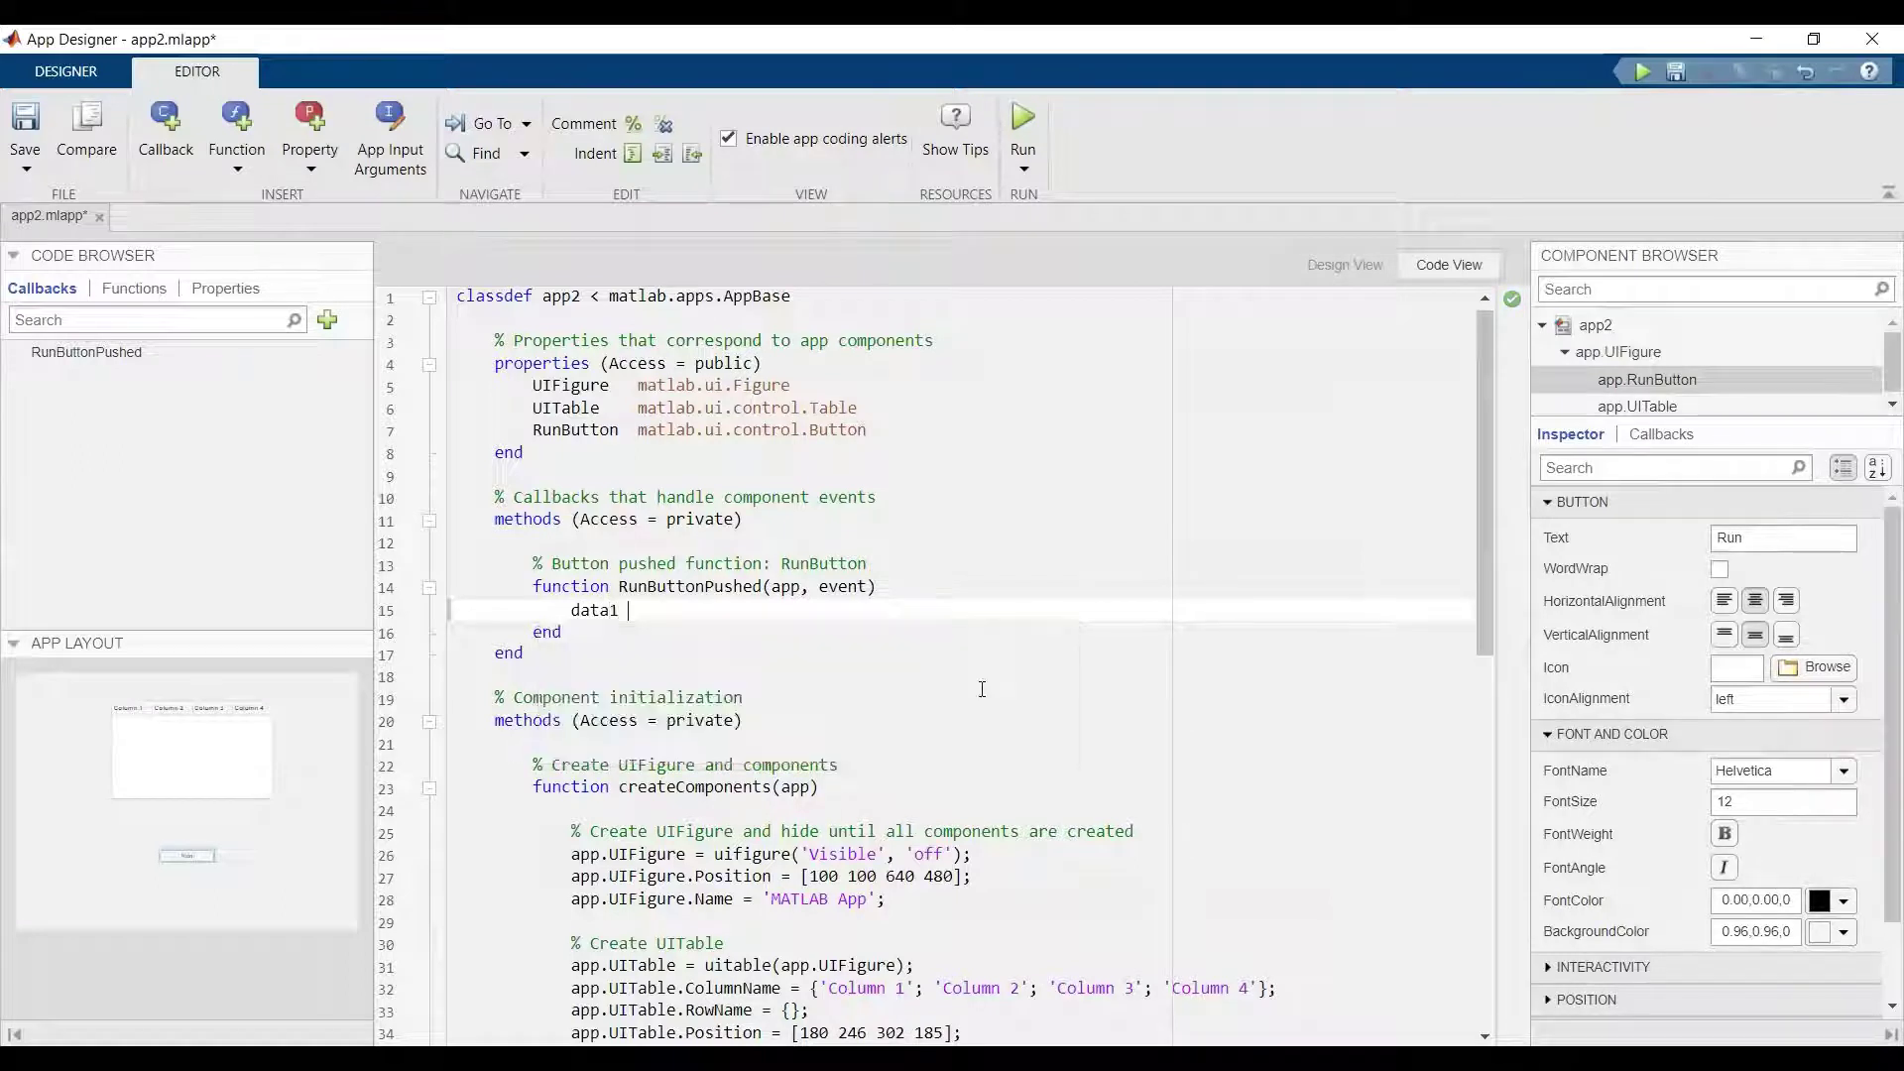
{"action": "type", "text": " = re"}
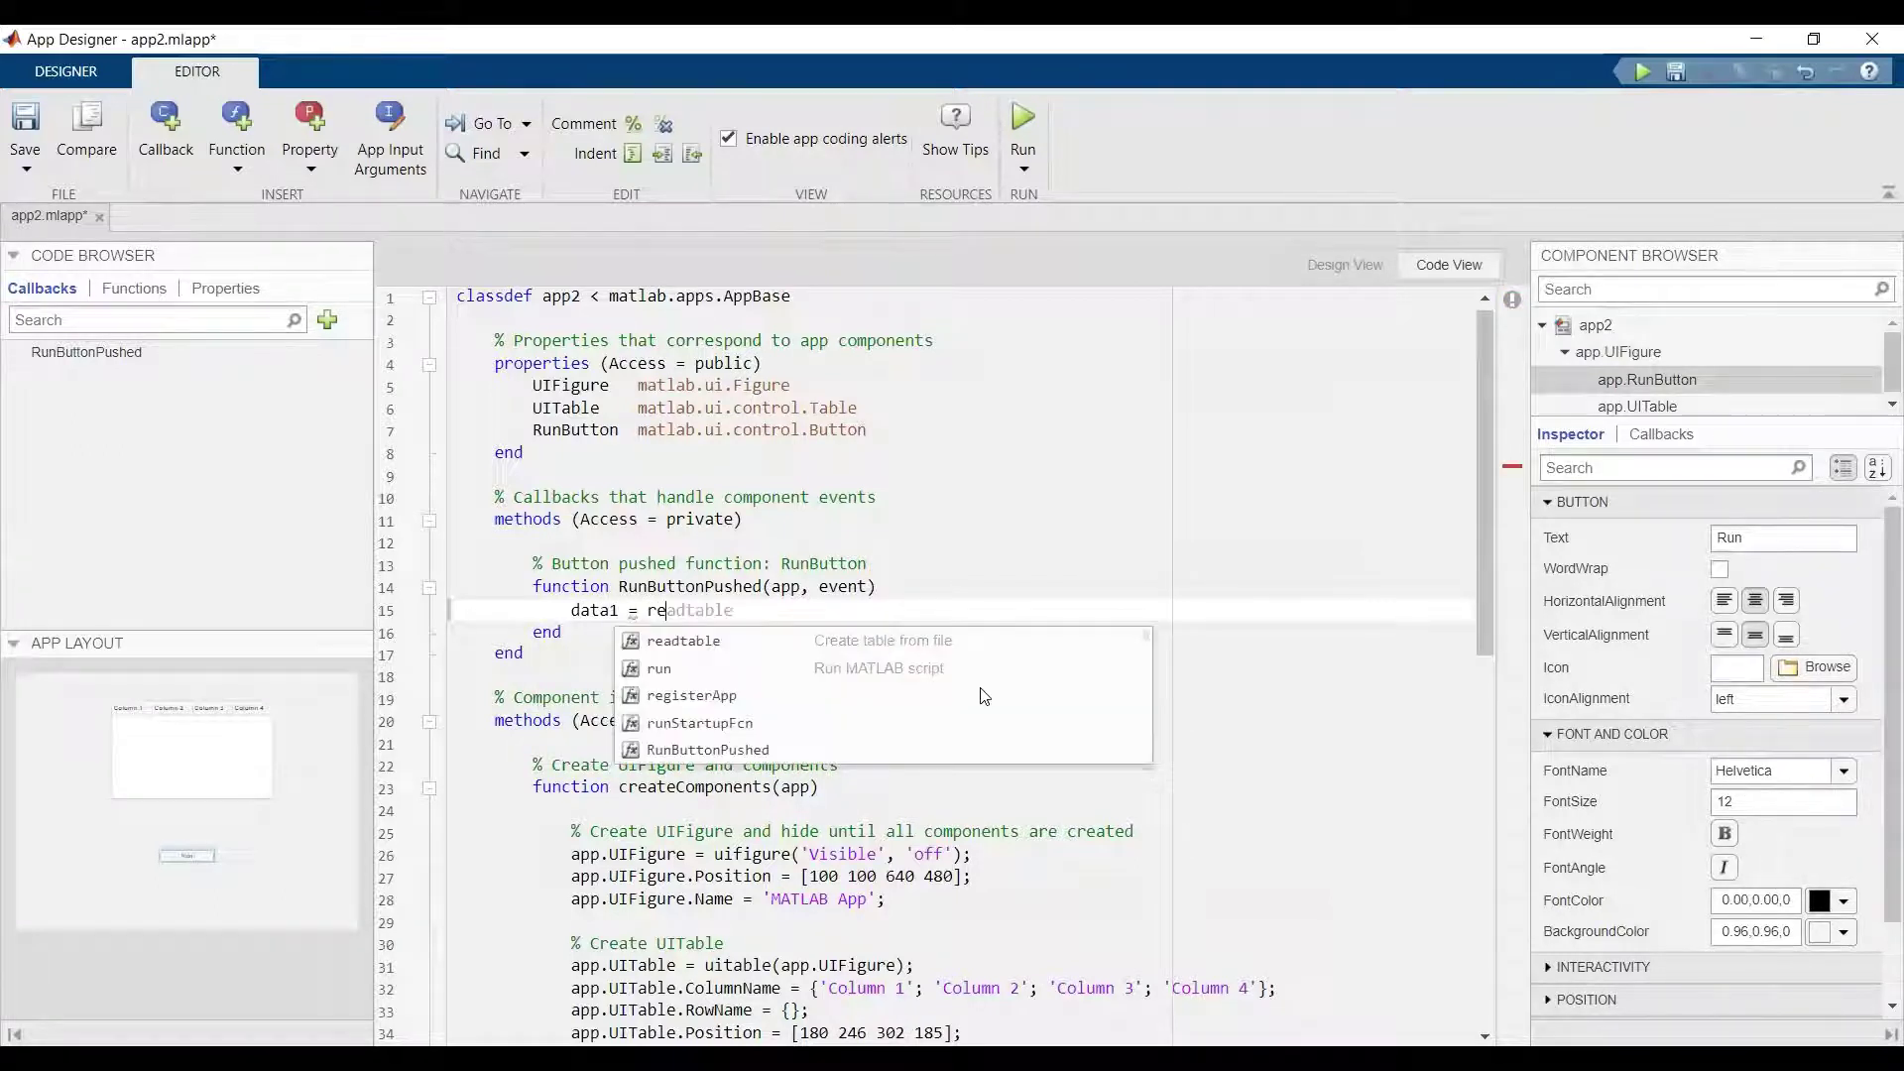
{"action": "type", "text": "adtable"}
{"action": "key", "text": "Escape"}
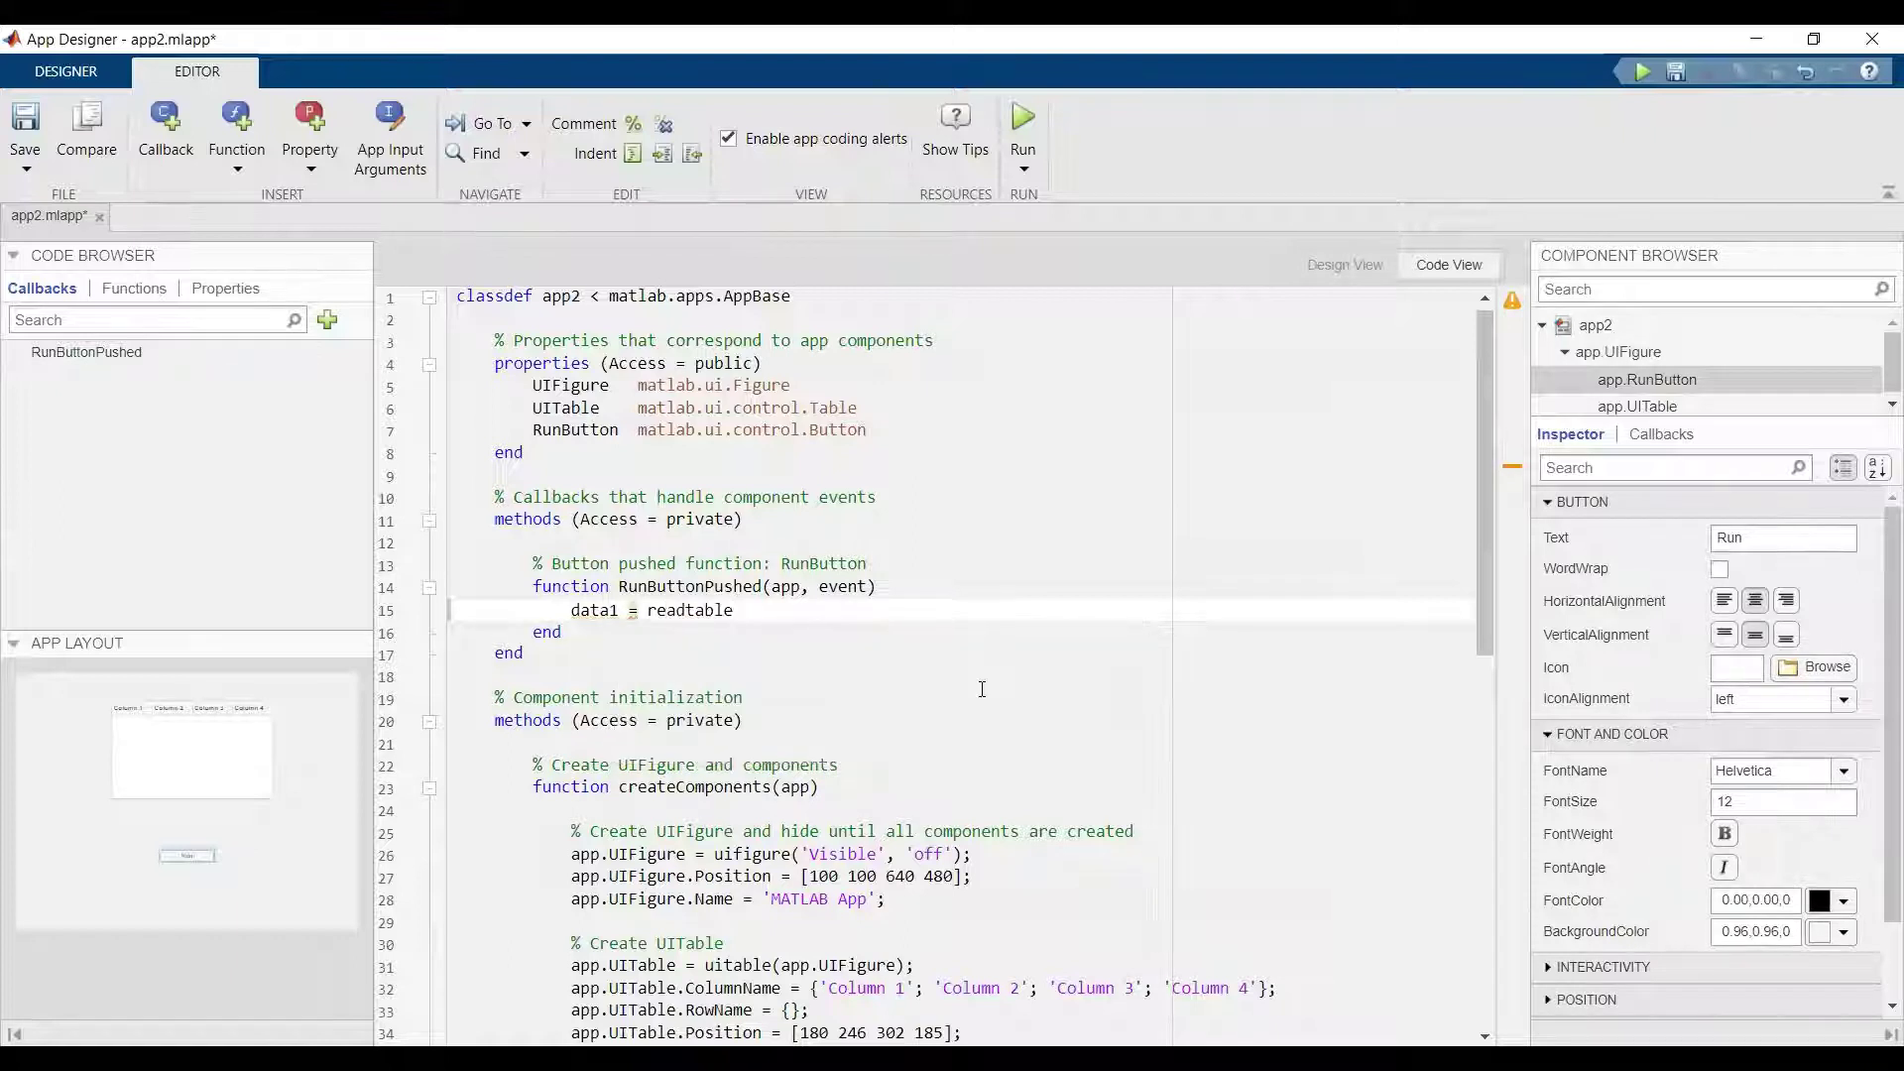
{"action": "type", "text": "(\"data"}
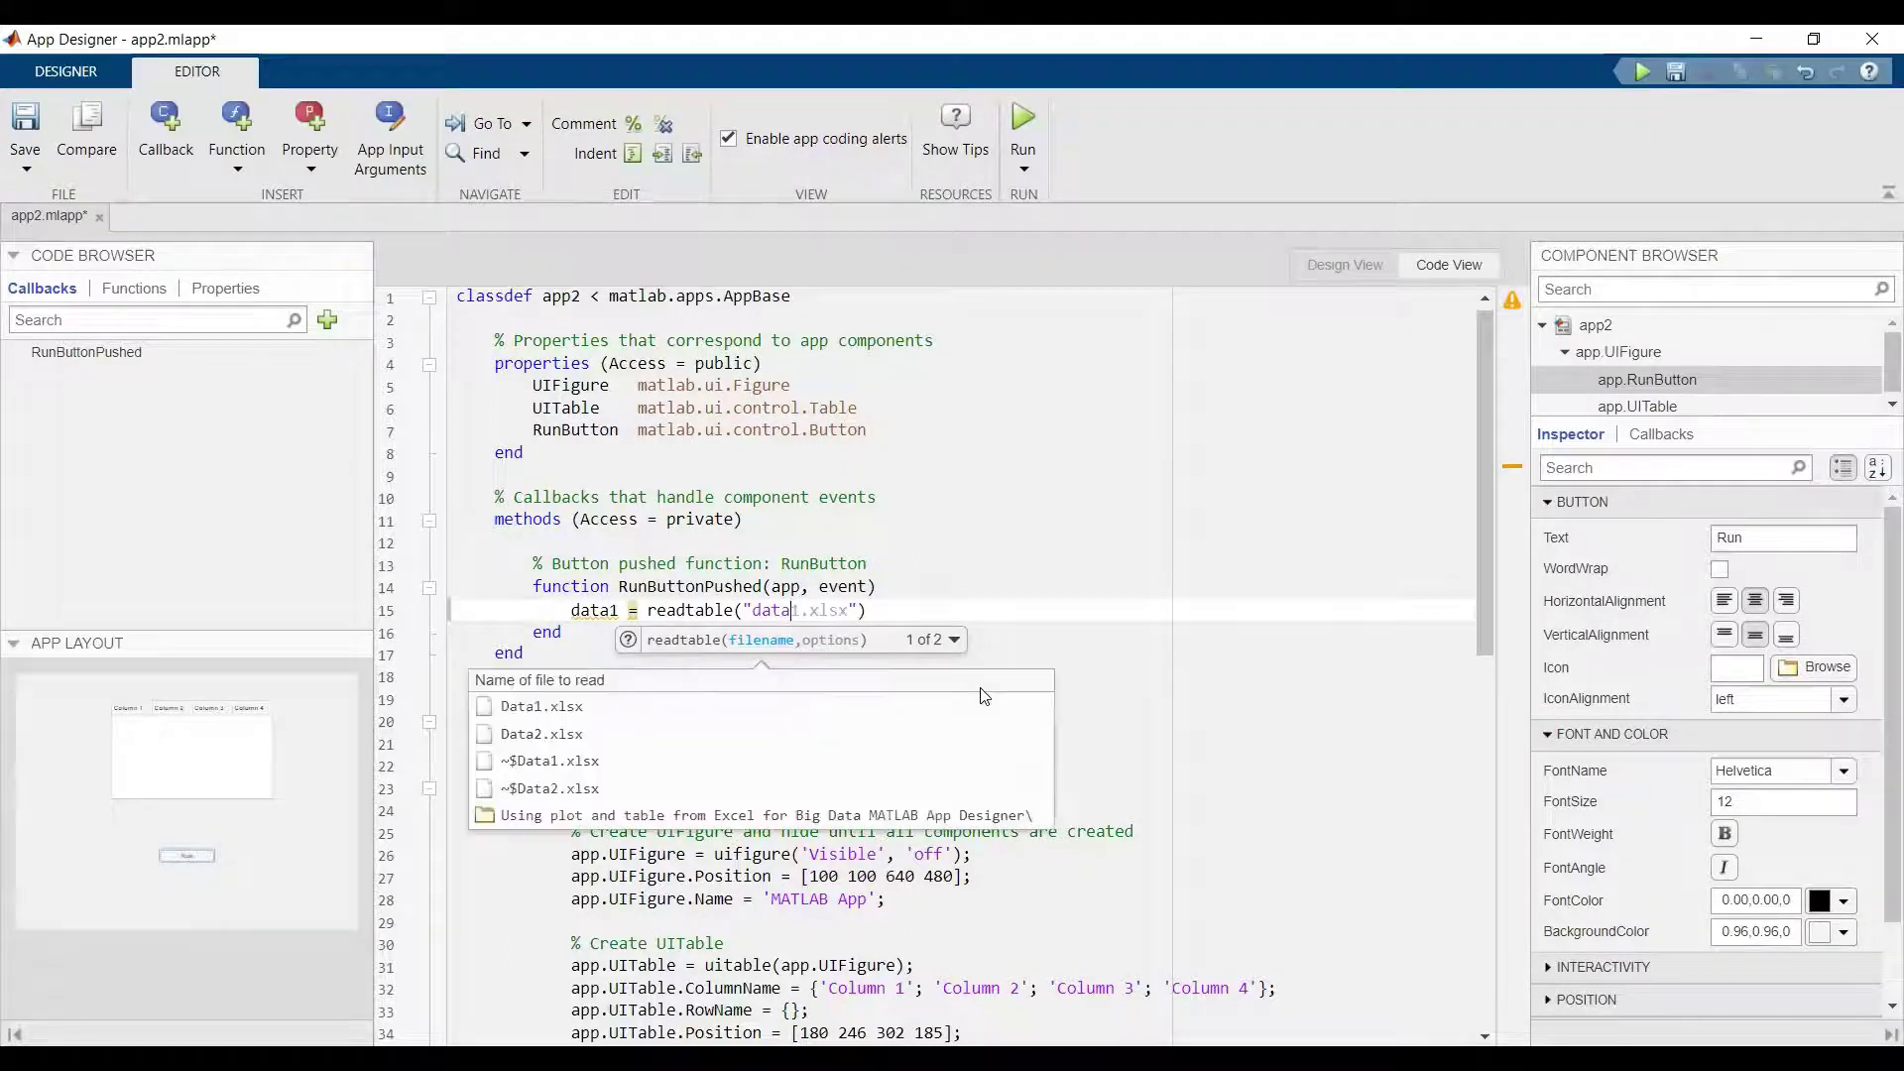
{"action": "key", "text": "Tab"}
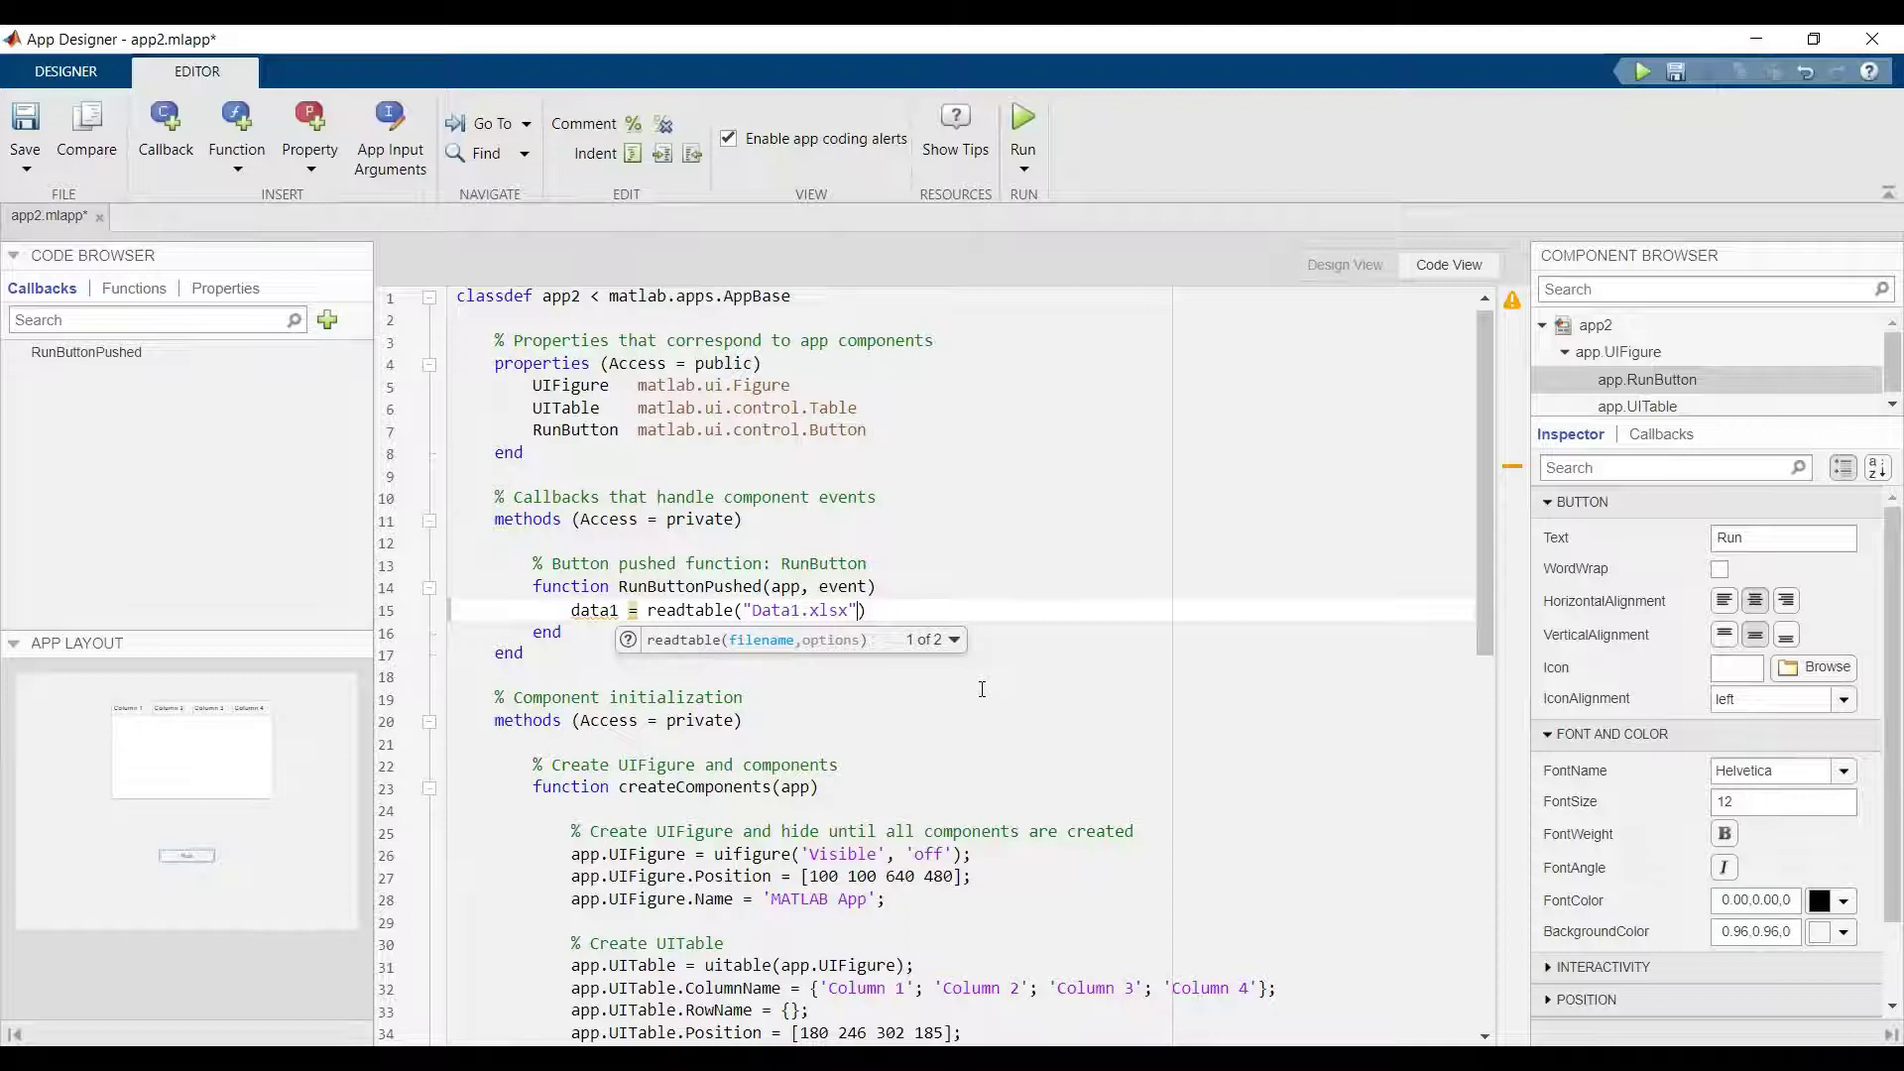
{"action": "key", "text": "End"}
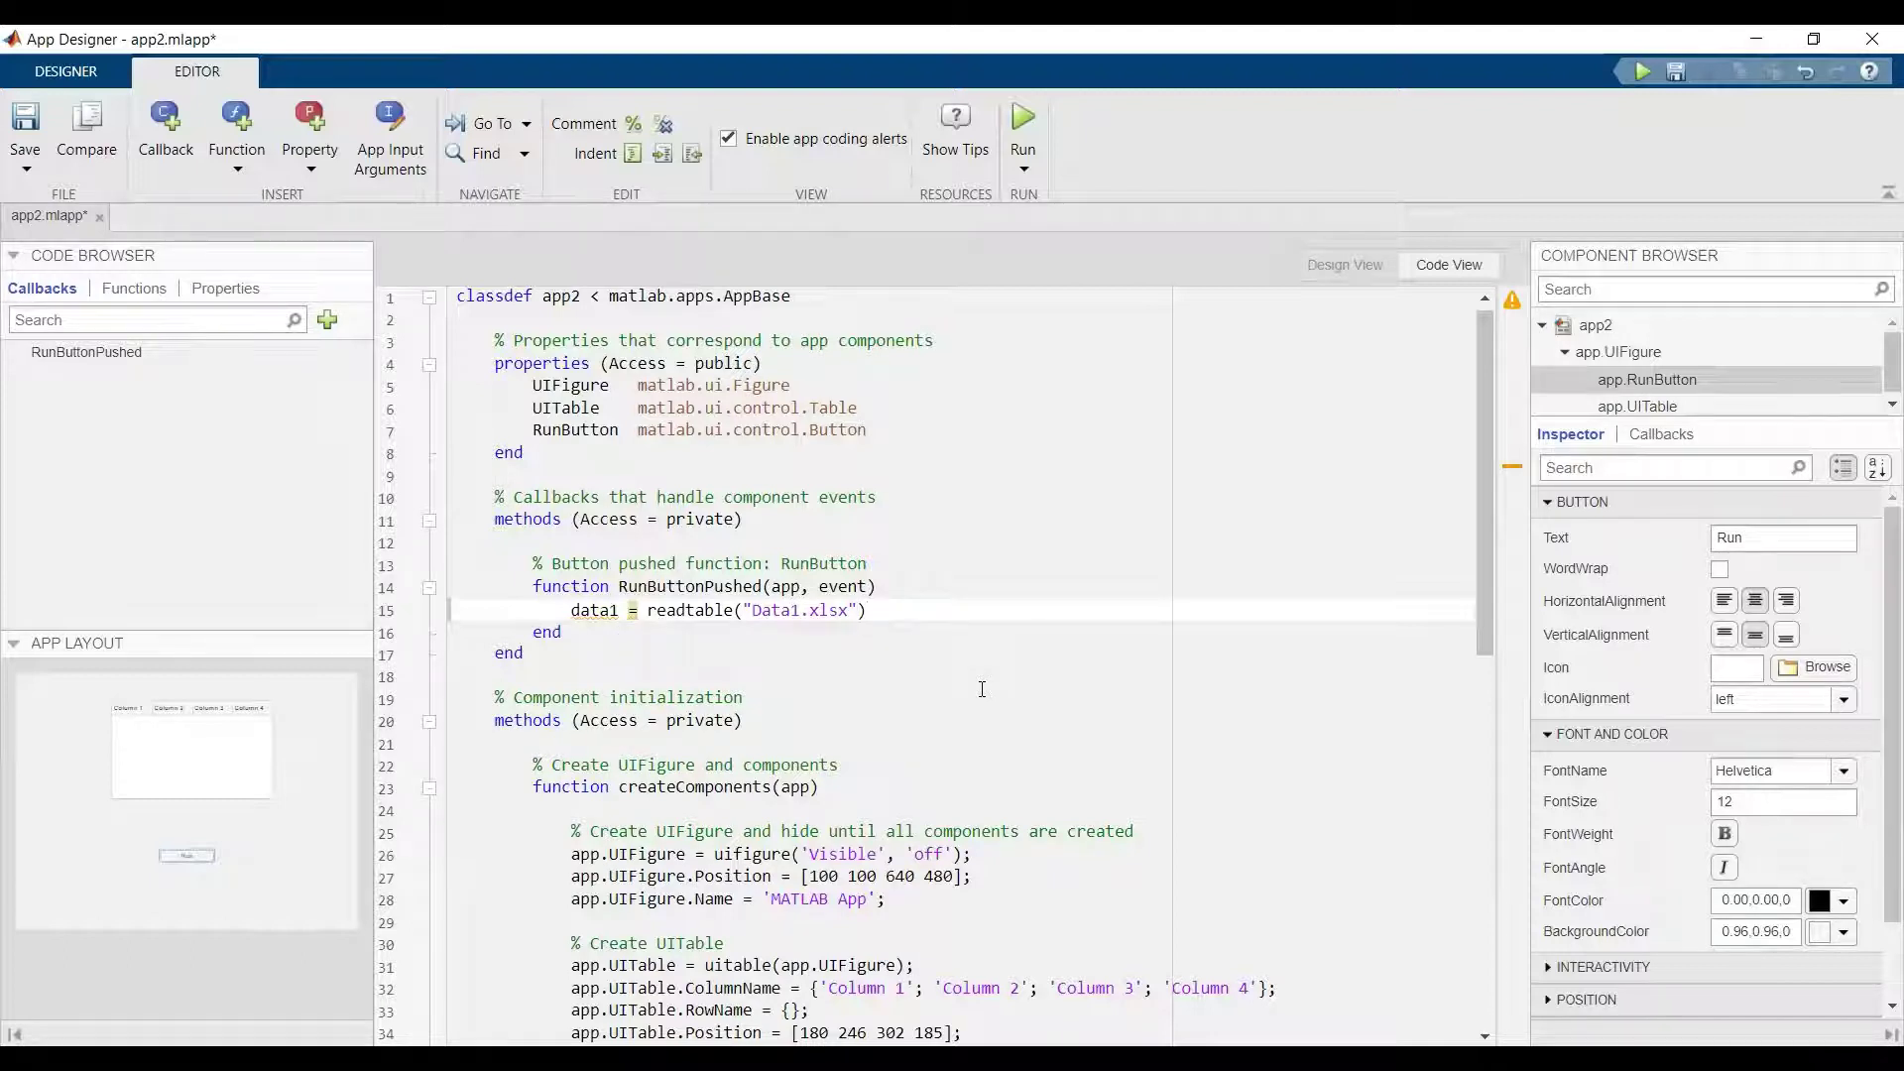
{"action": "type", "text": ";"}
{"action": "key", "text": "Return"}
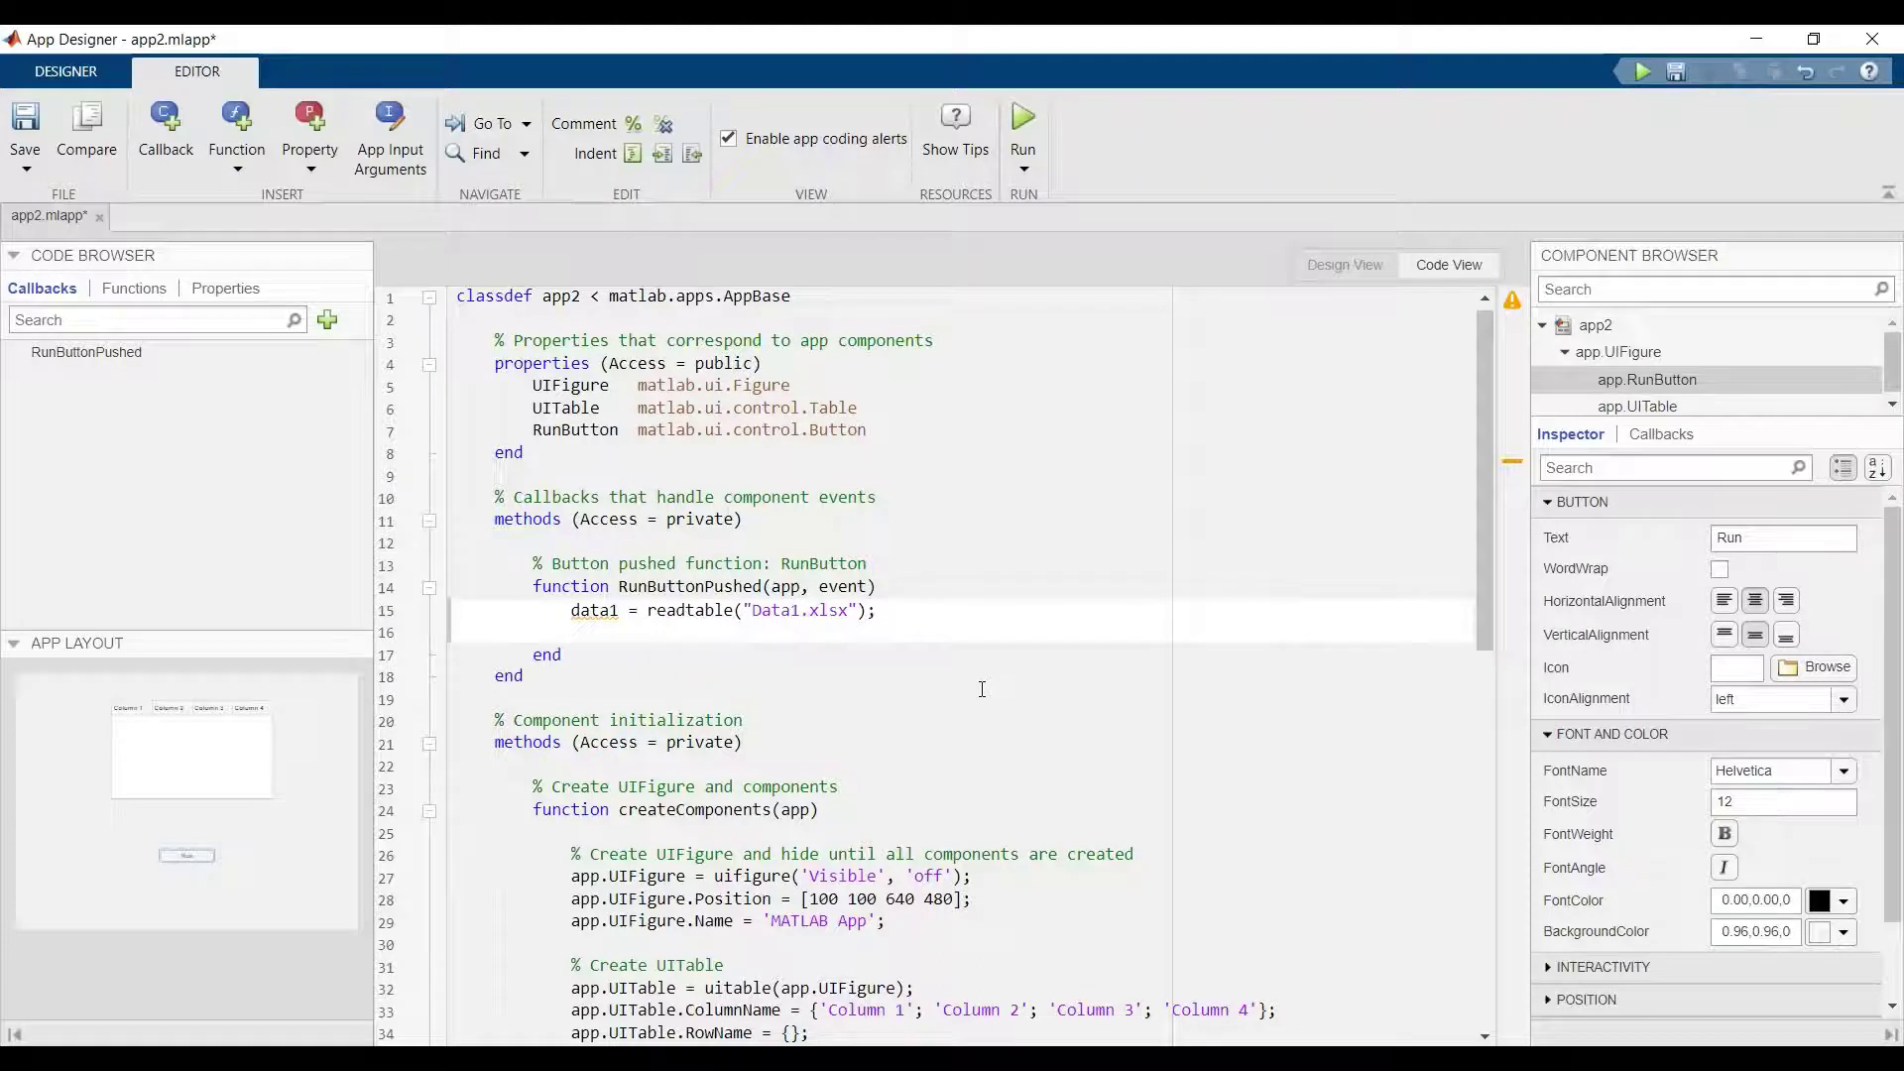
Add the line app.UITable.Data = data1; to the callback using autocomplete
{"action": "type", "text": "app."}
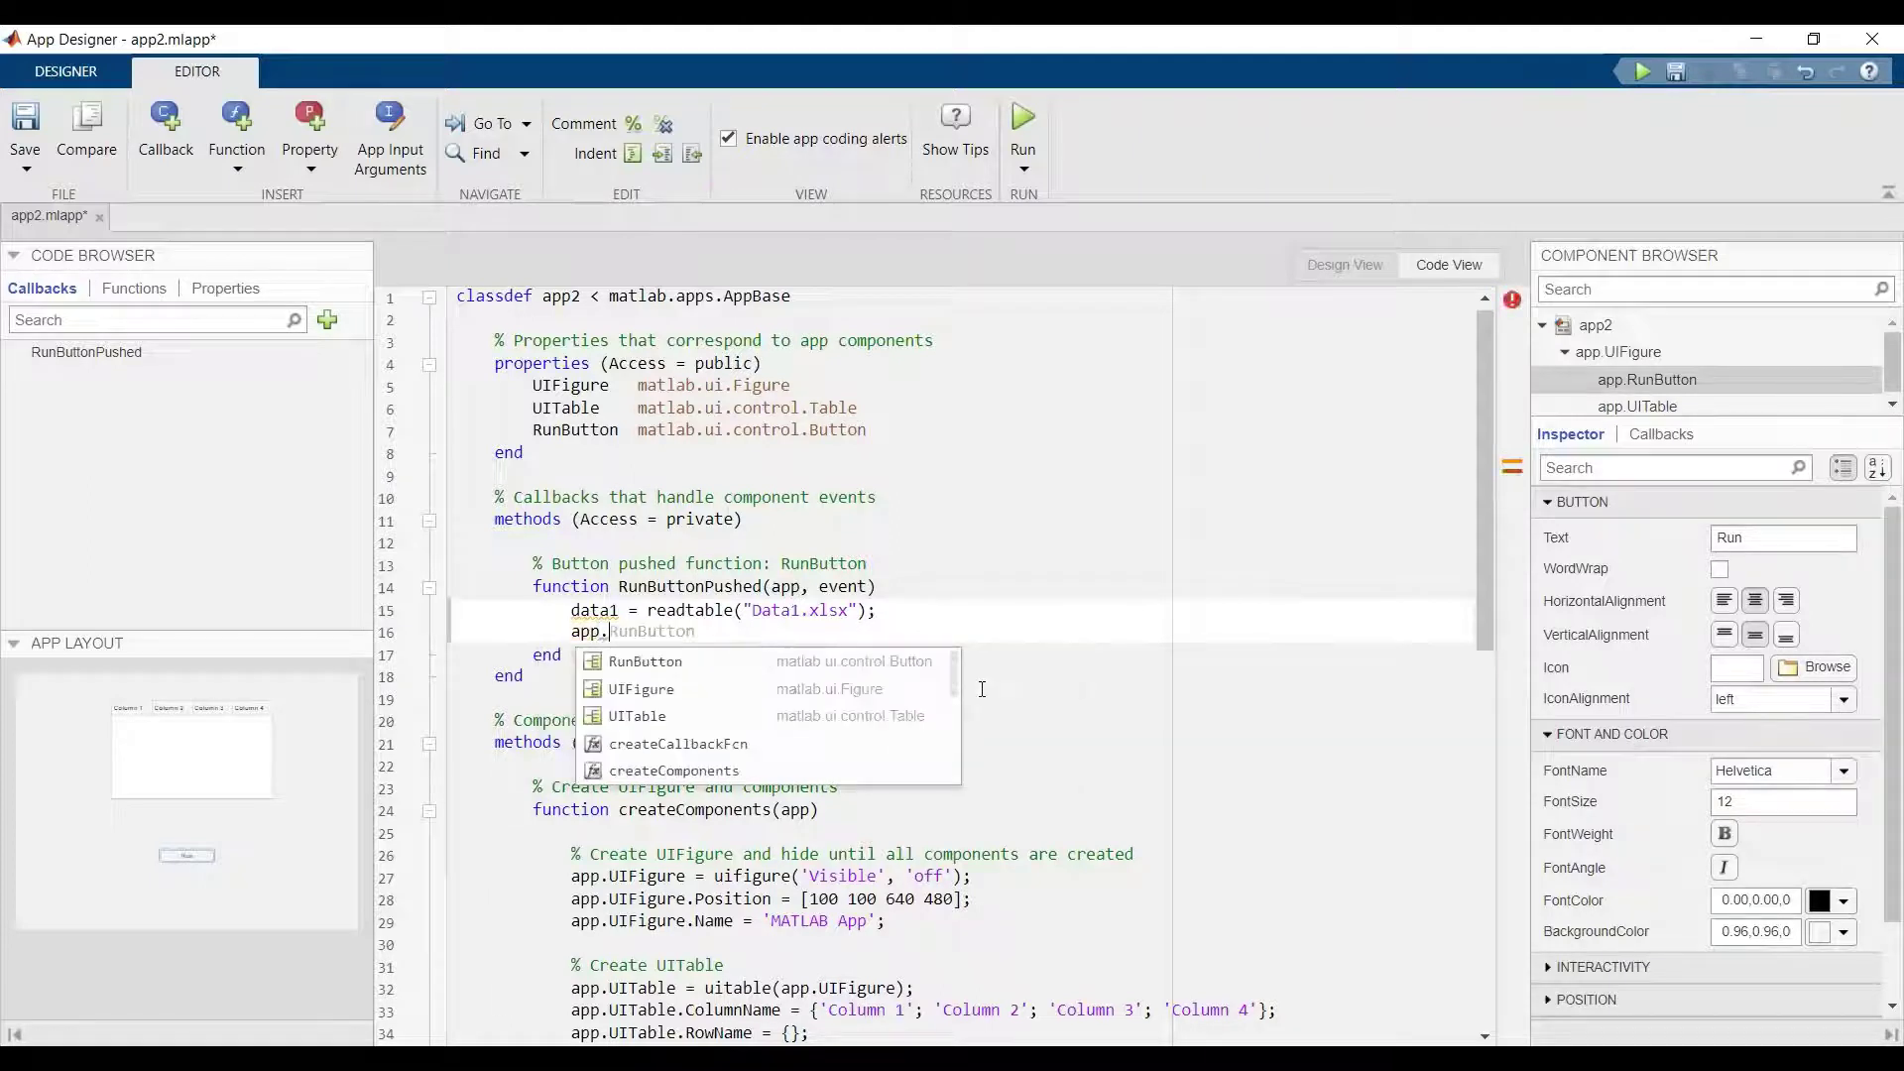
{"action": "type", "text": "U"}
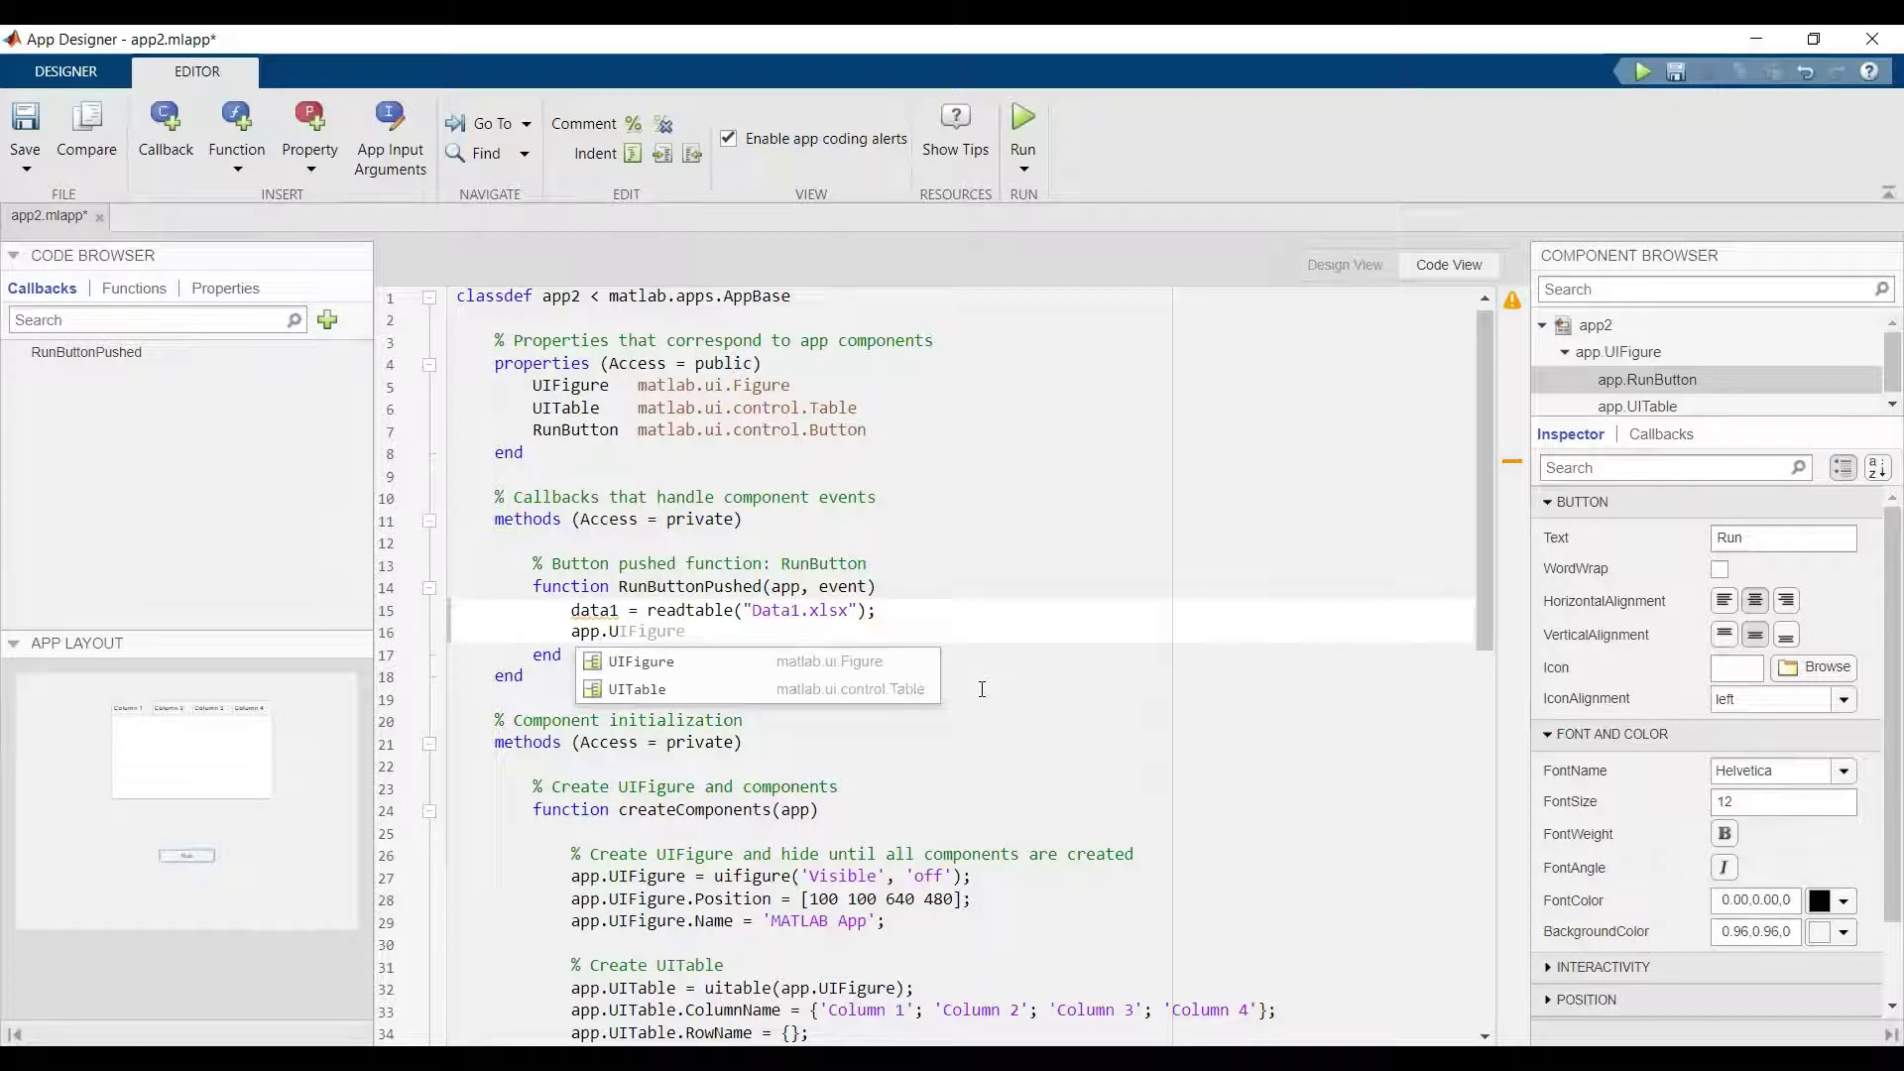
{"action": "key", "text": "Tab"}
{"action": "key", "text": "BackSpace"}
{"action": "key", "text": "BackSpace"}
{"action": "key", "text": "BackSpace"}
{"action": "key", "text": "BackSpace"}
{"action": "key", "text": "BackSpace"}
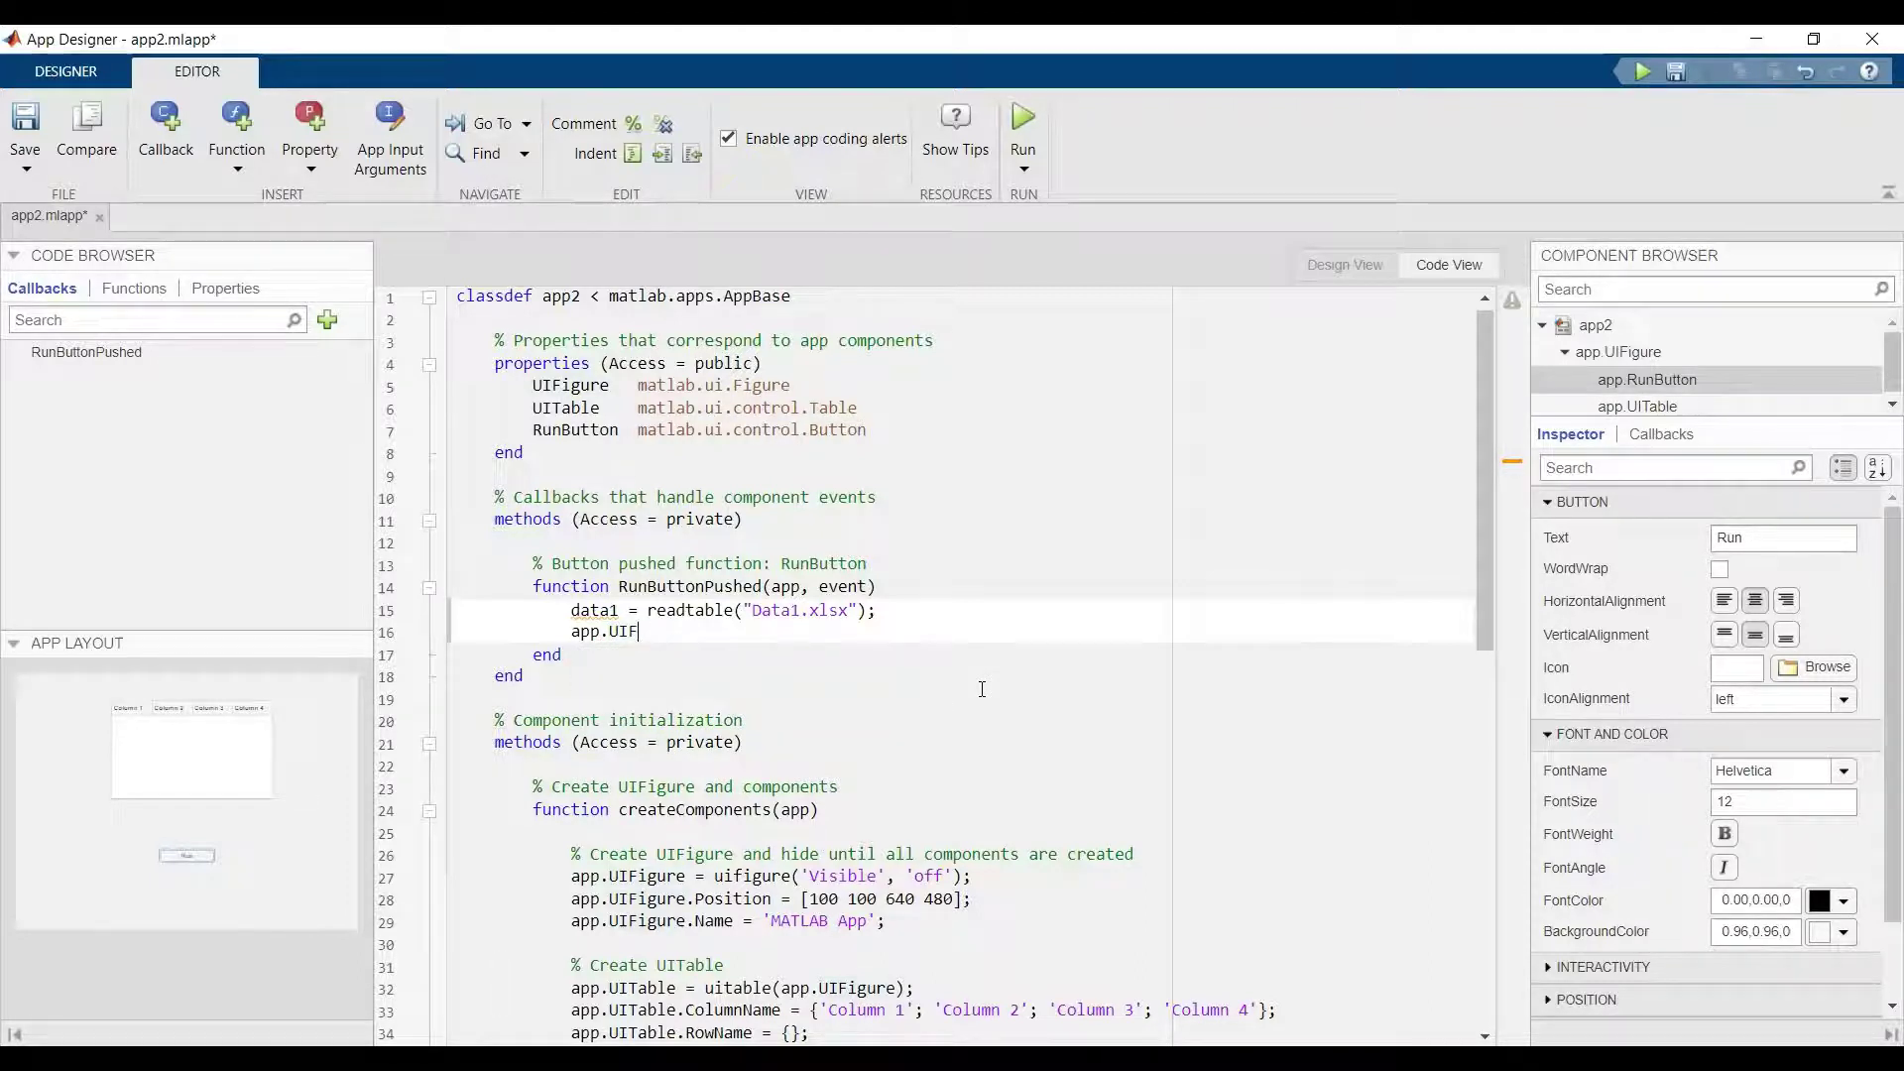
{"action": "key", "text": "BackSpace"}
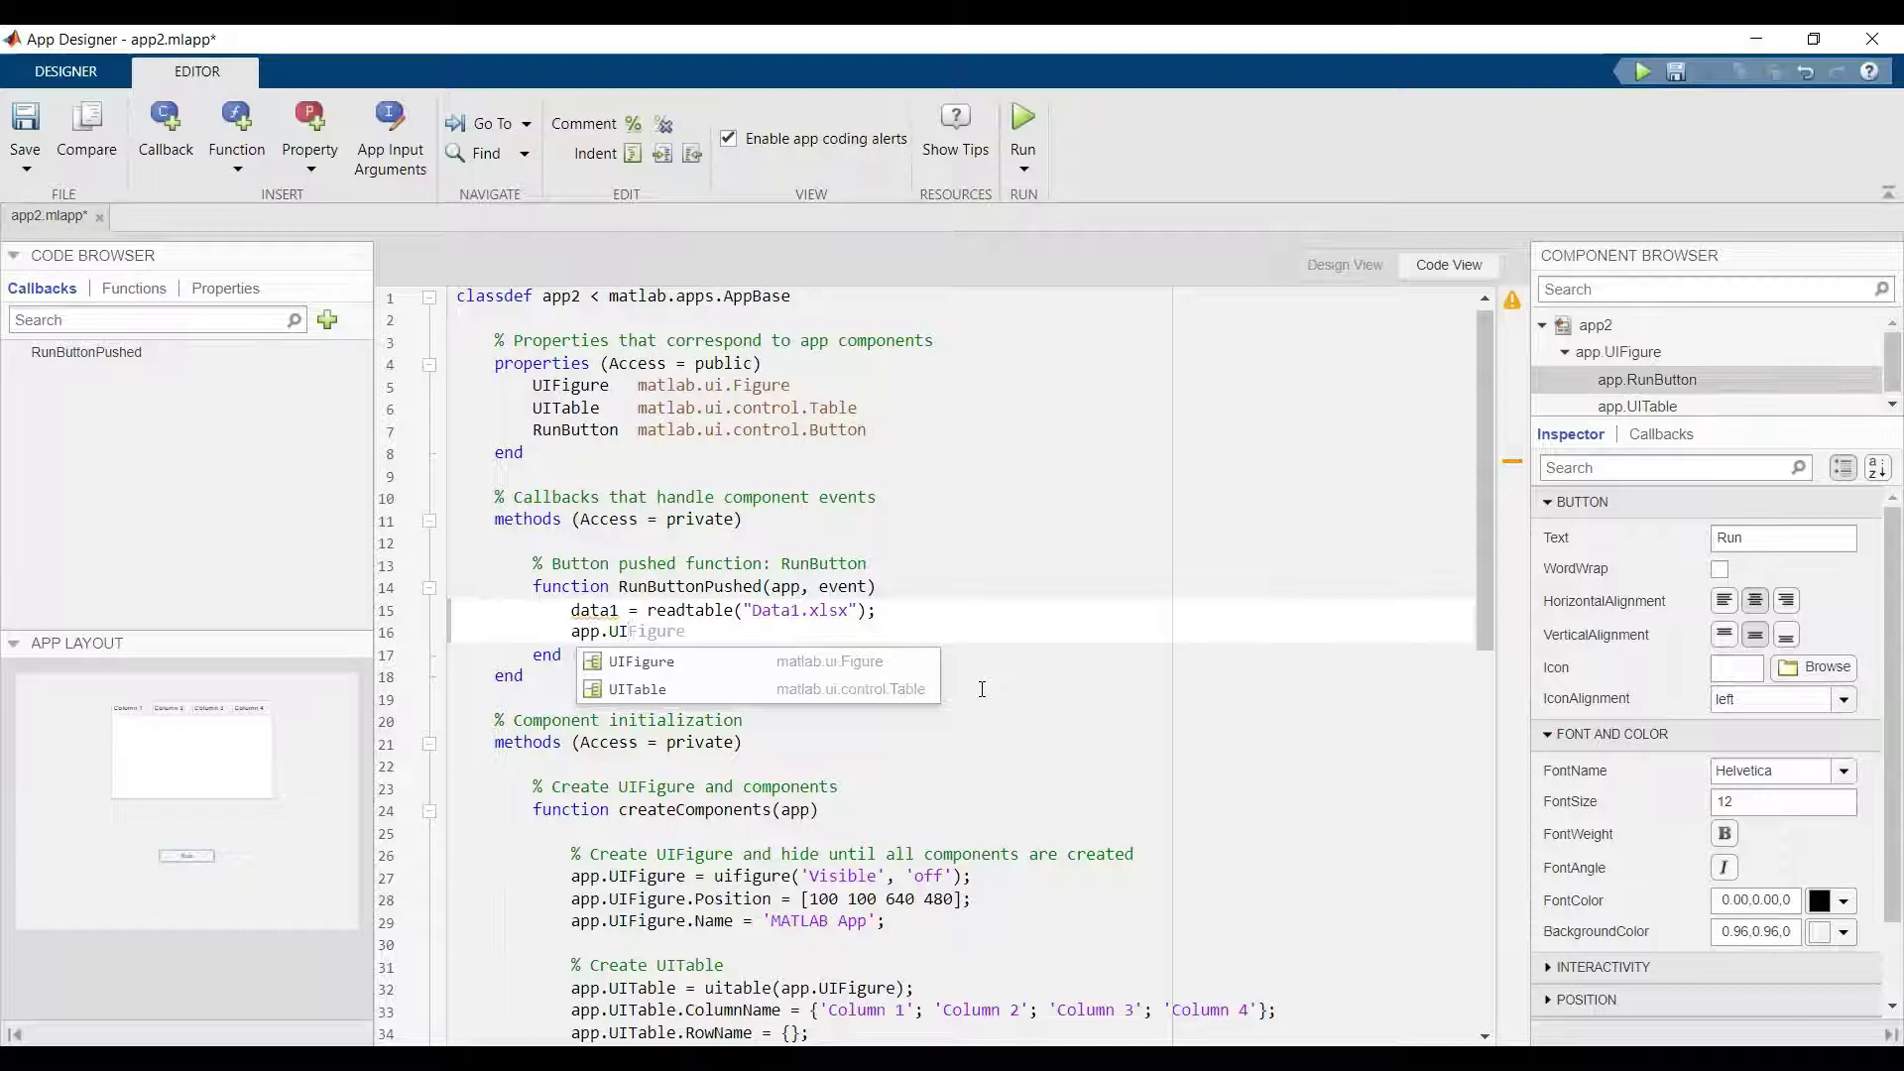
{"action": "type", "text": "Table"}
{"action": "key", "text": "Tab"}
{"action": "type", "text": "."}
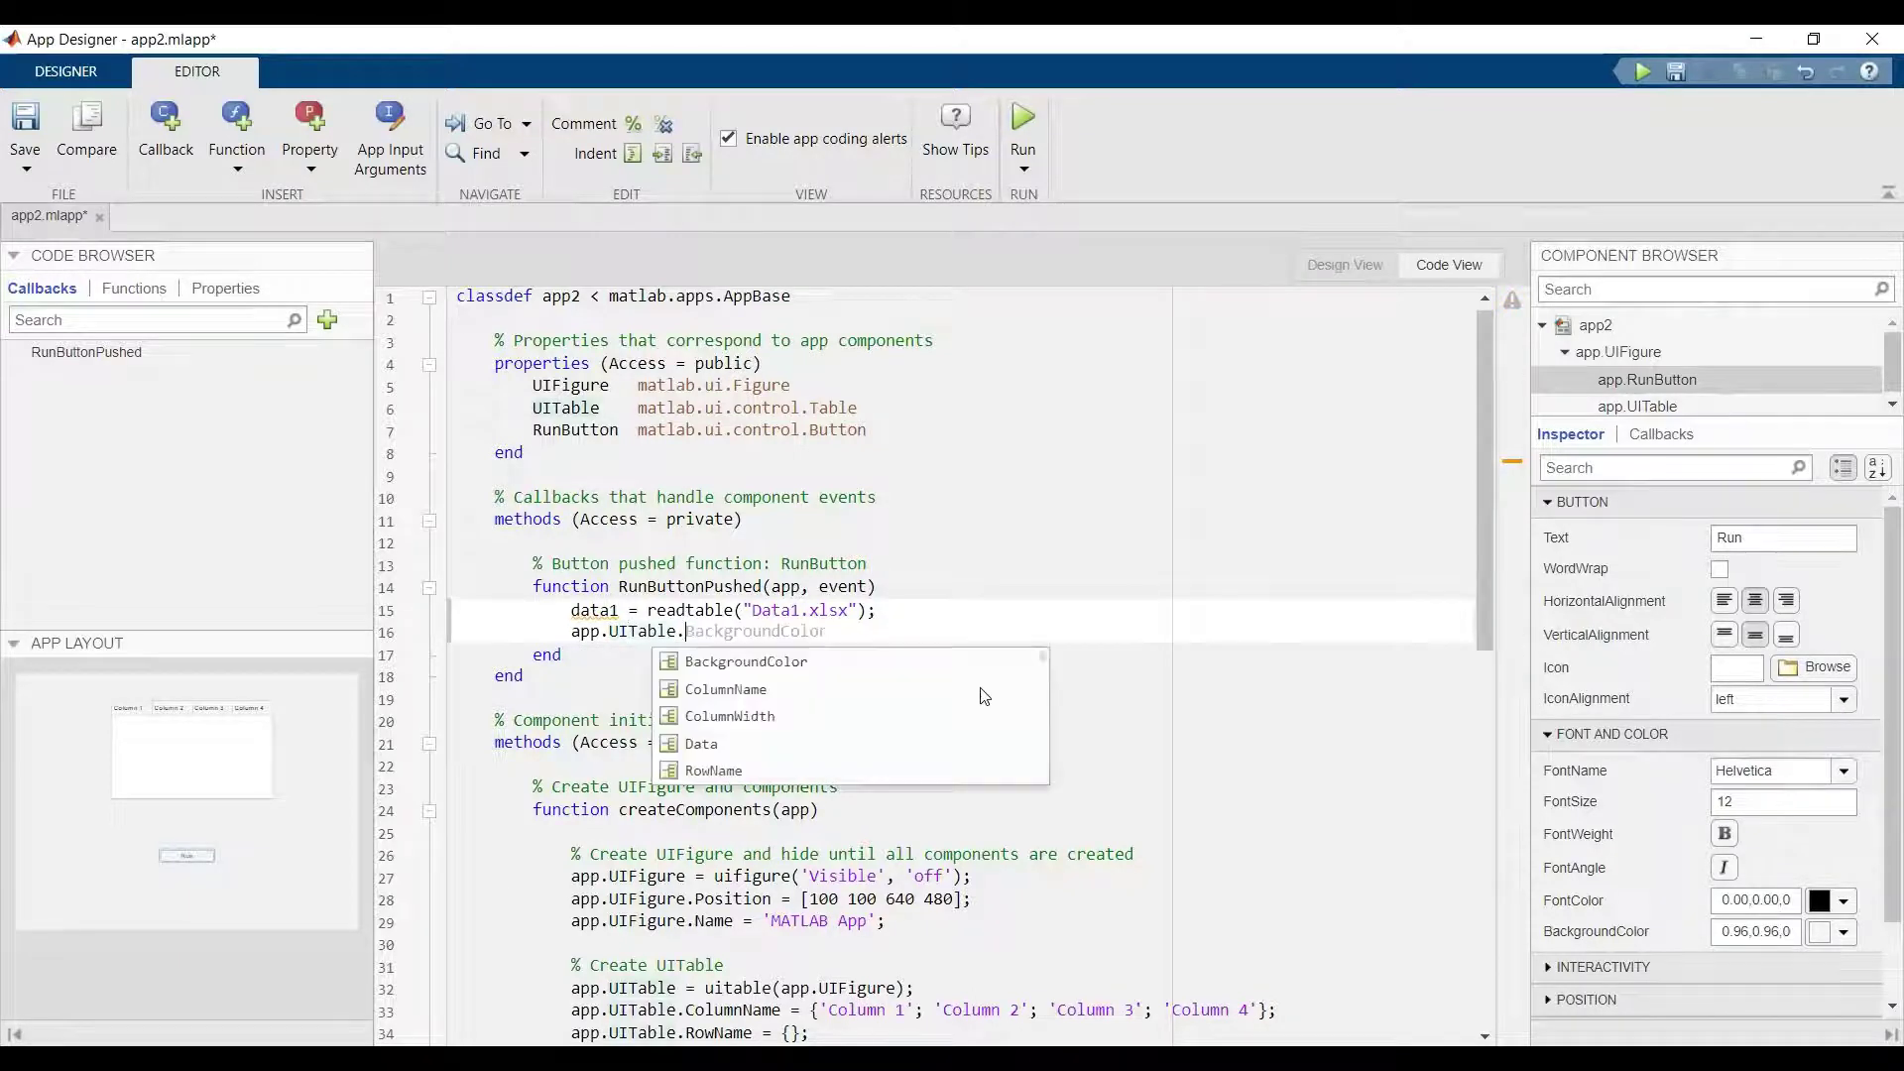
{"action": "type", "text": "D"}
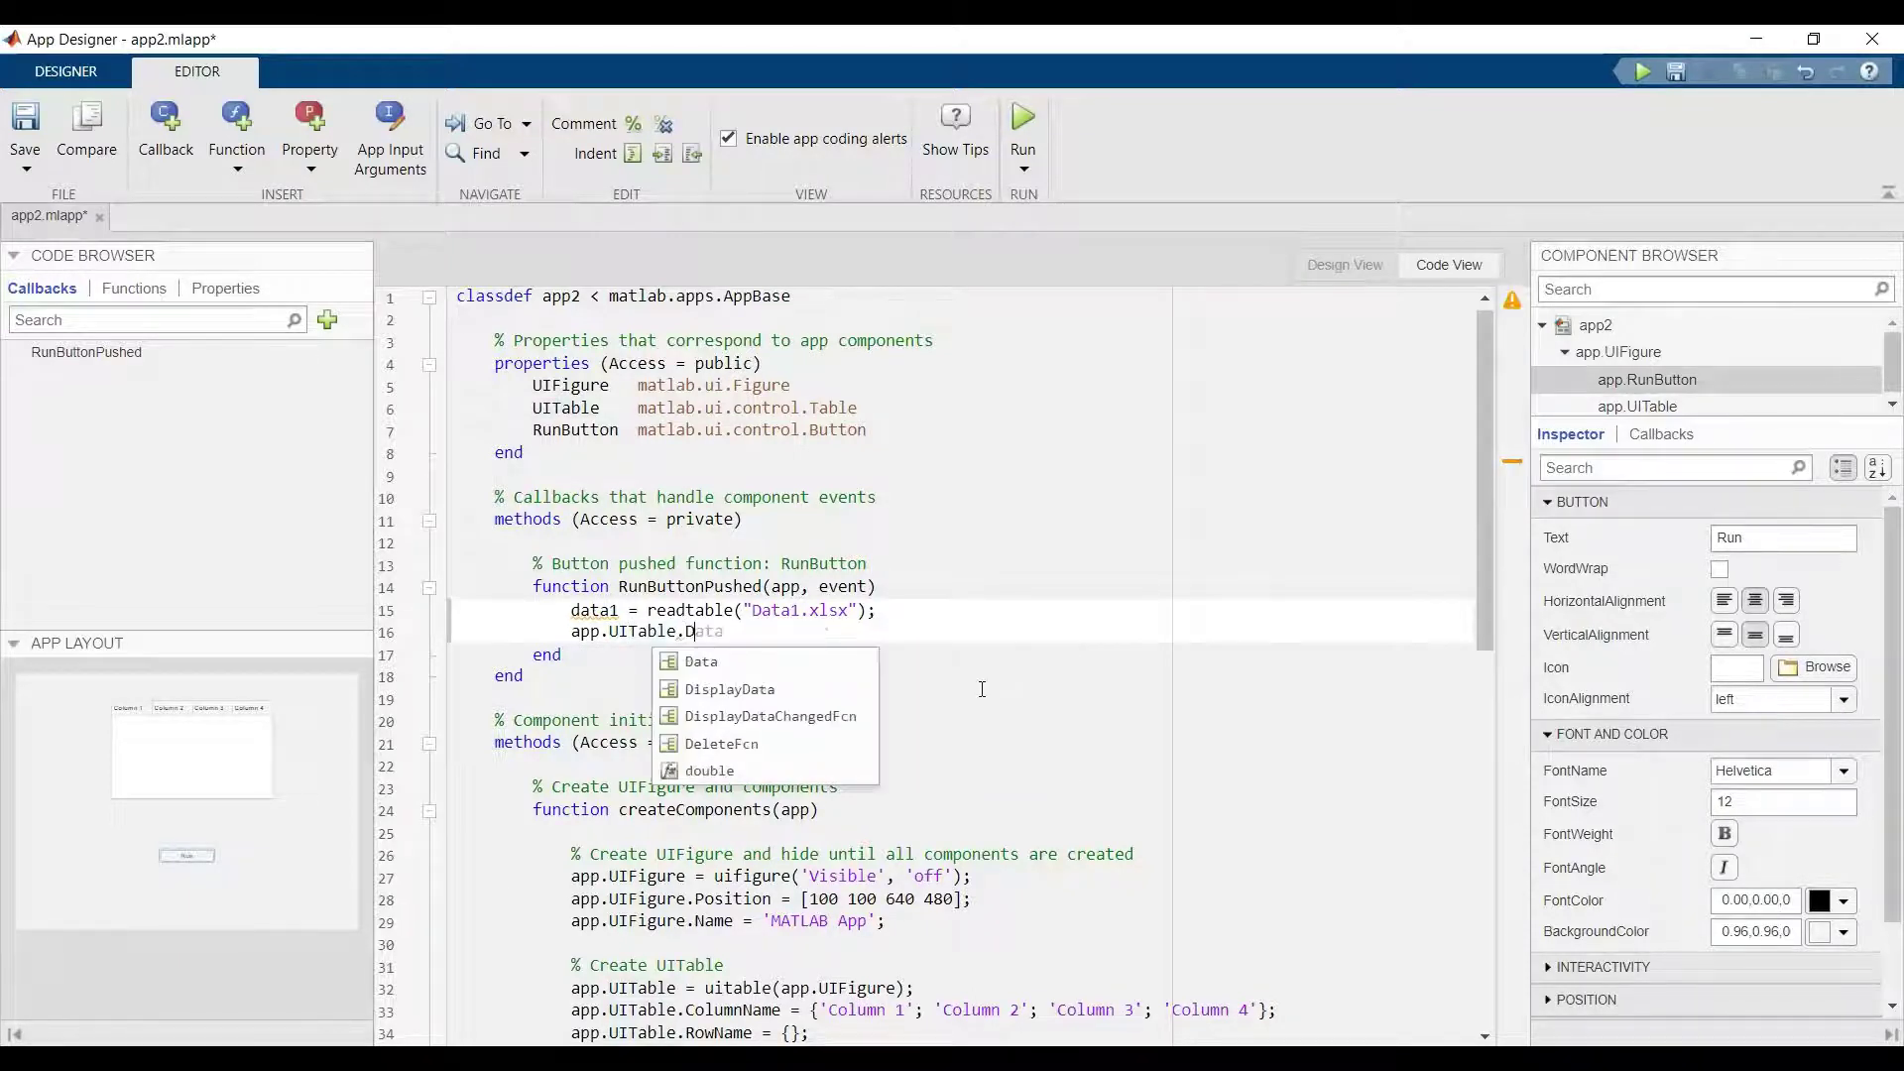
{"action": "key", "text": "Tab"}
{"action": "type", "text": "= "}
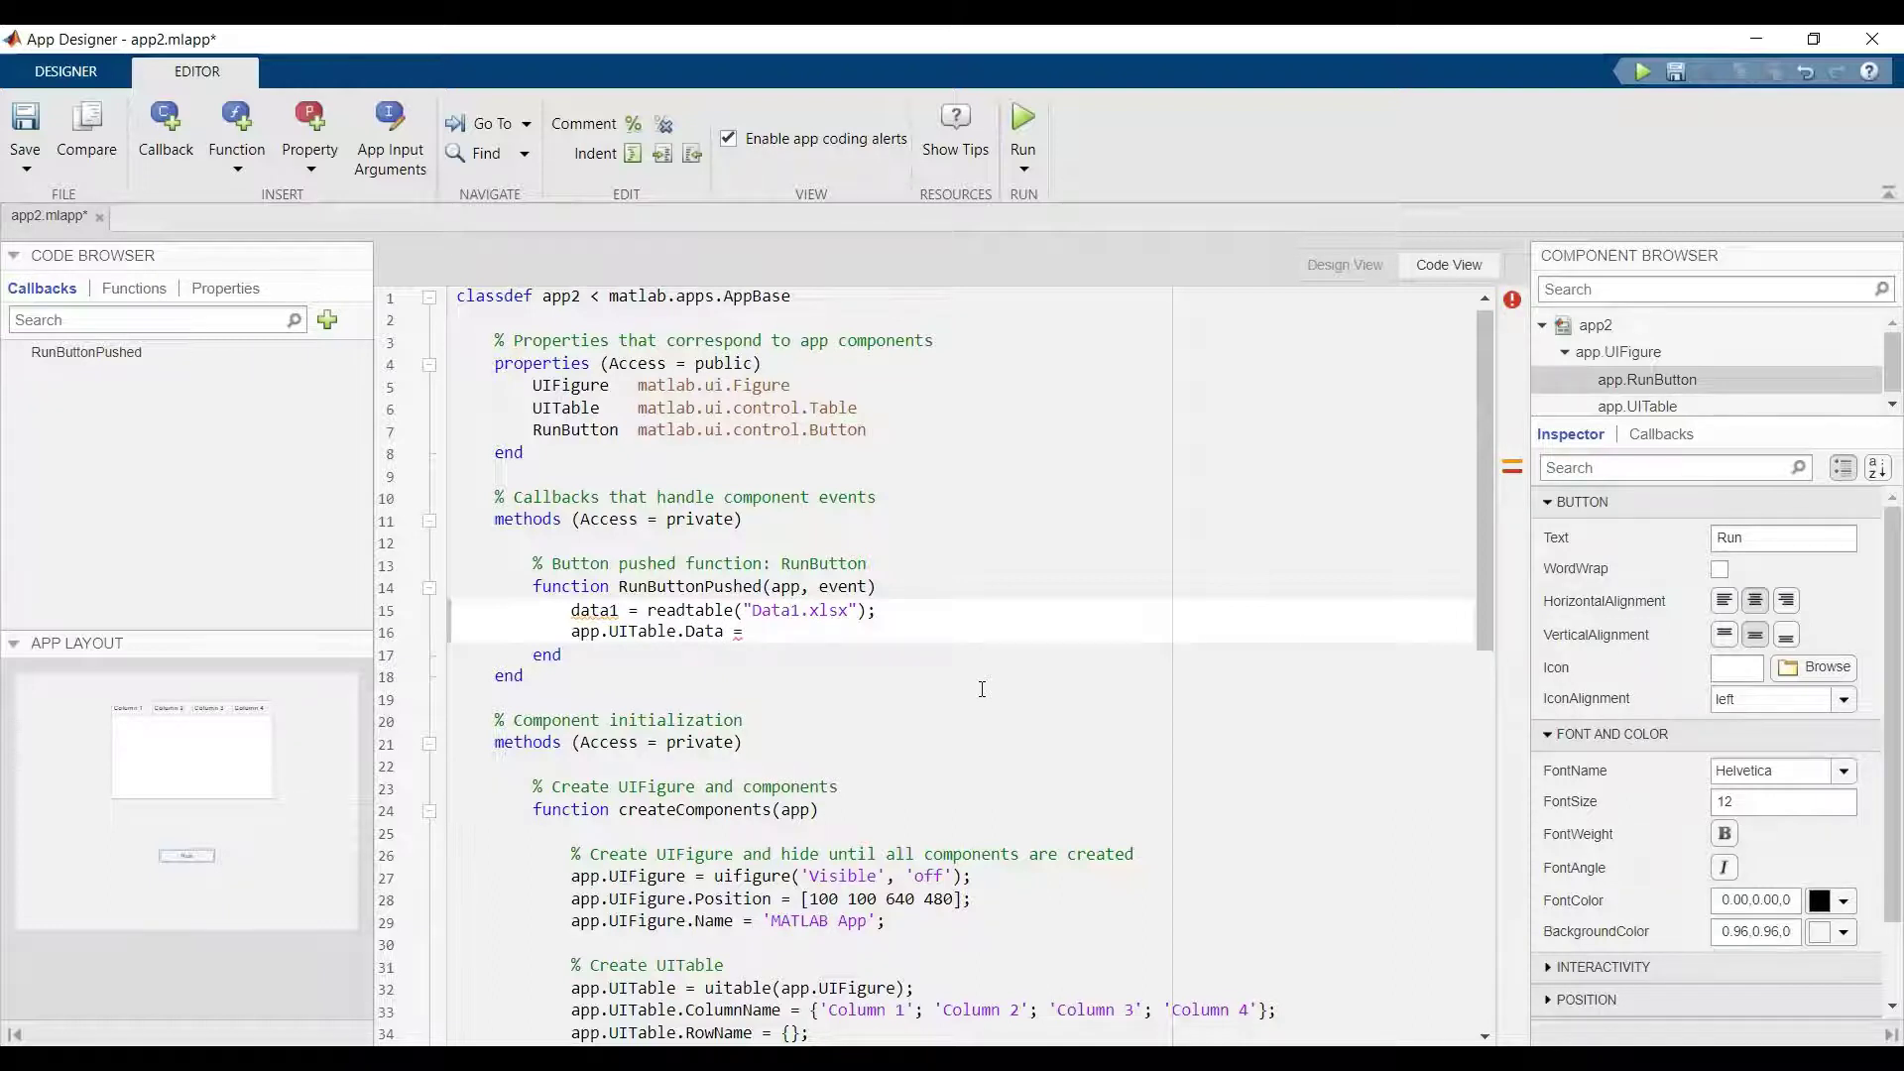
{"action": "type", "text": "data1"}
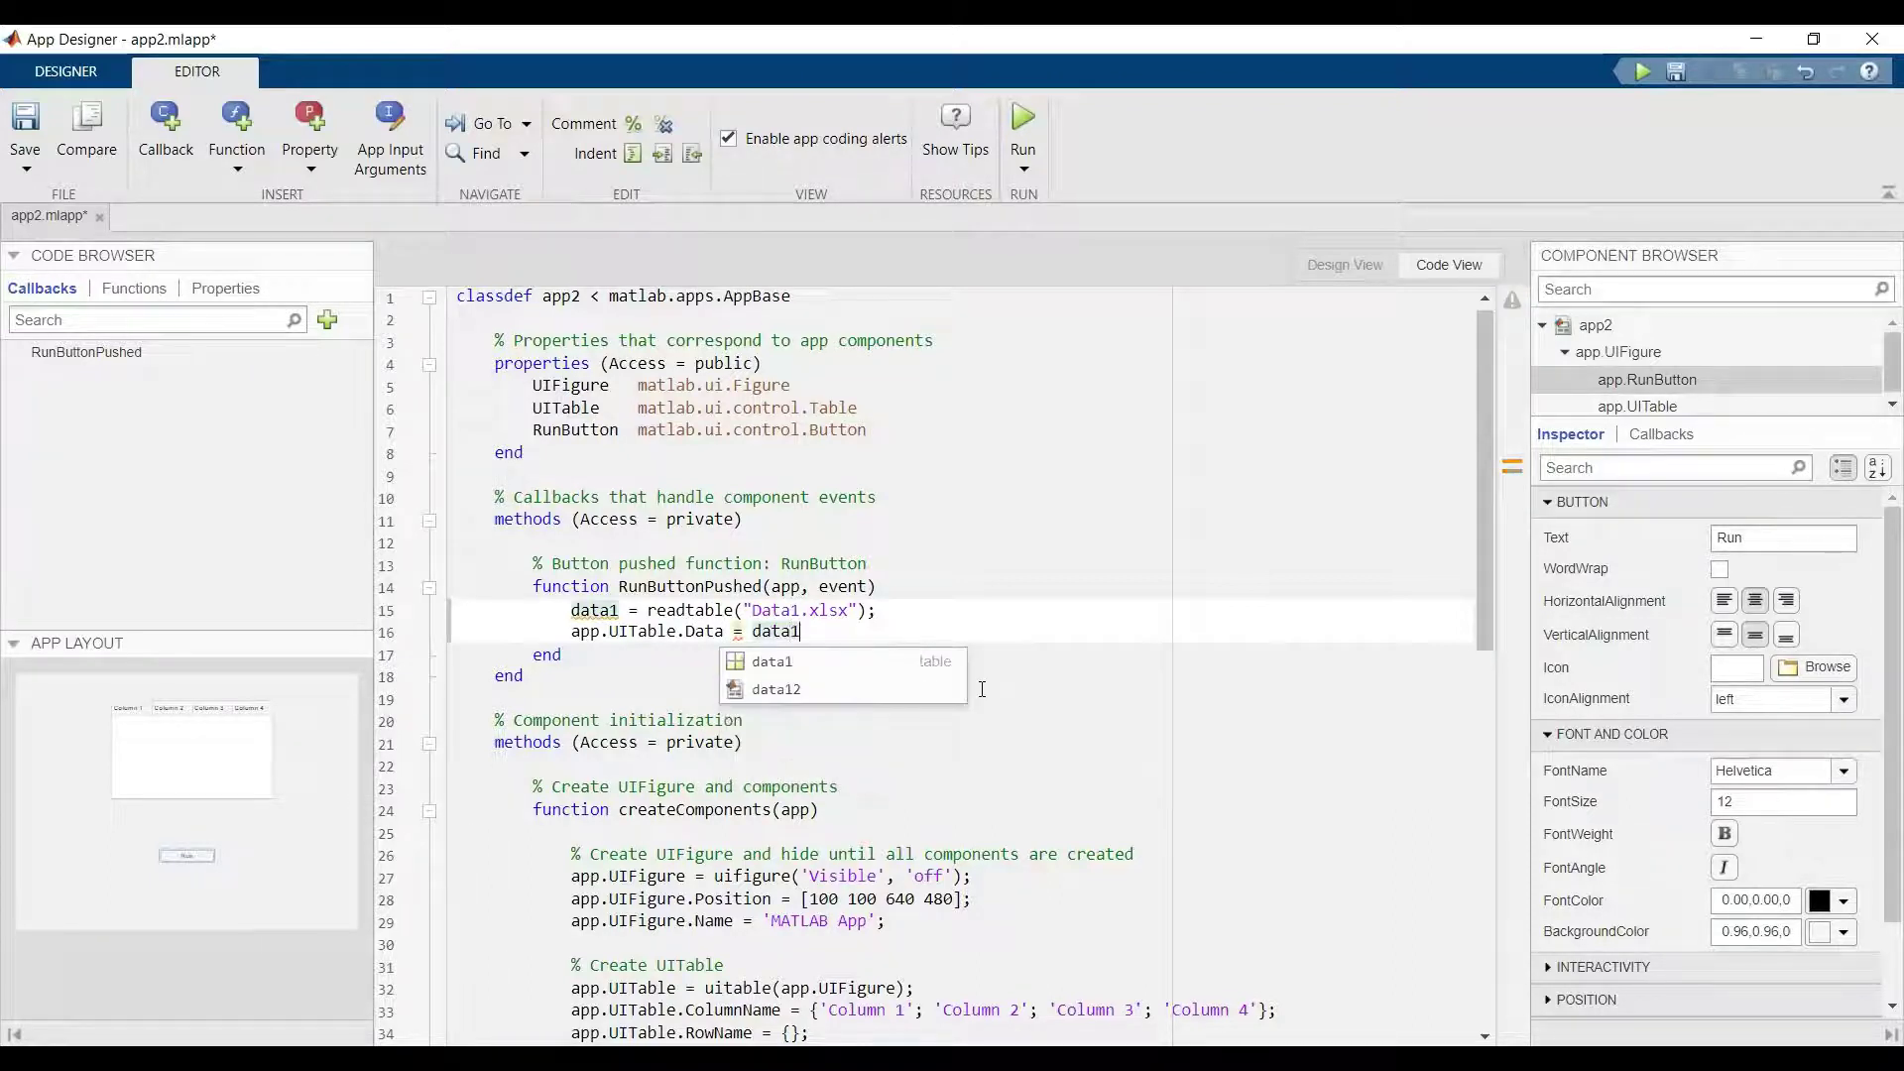
{"action": "type", "text": ";"}
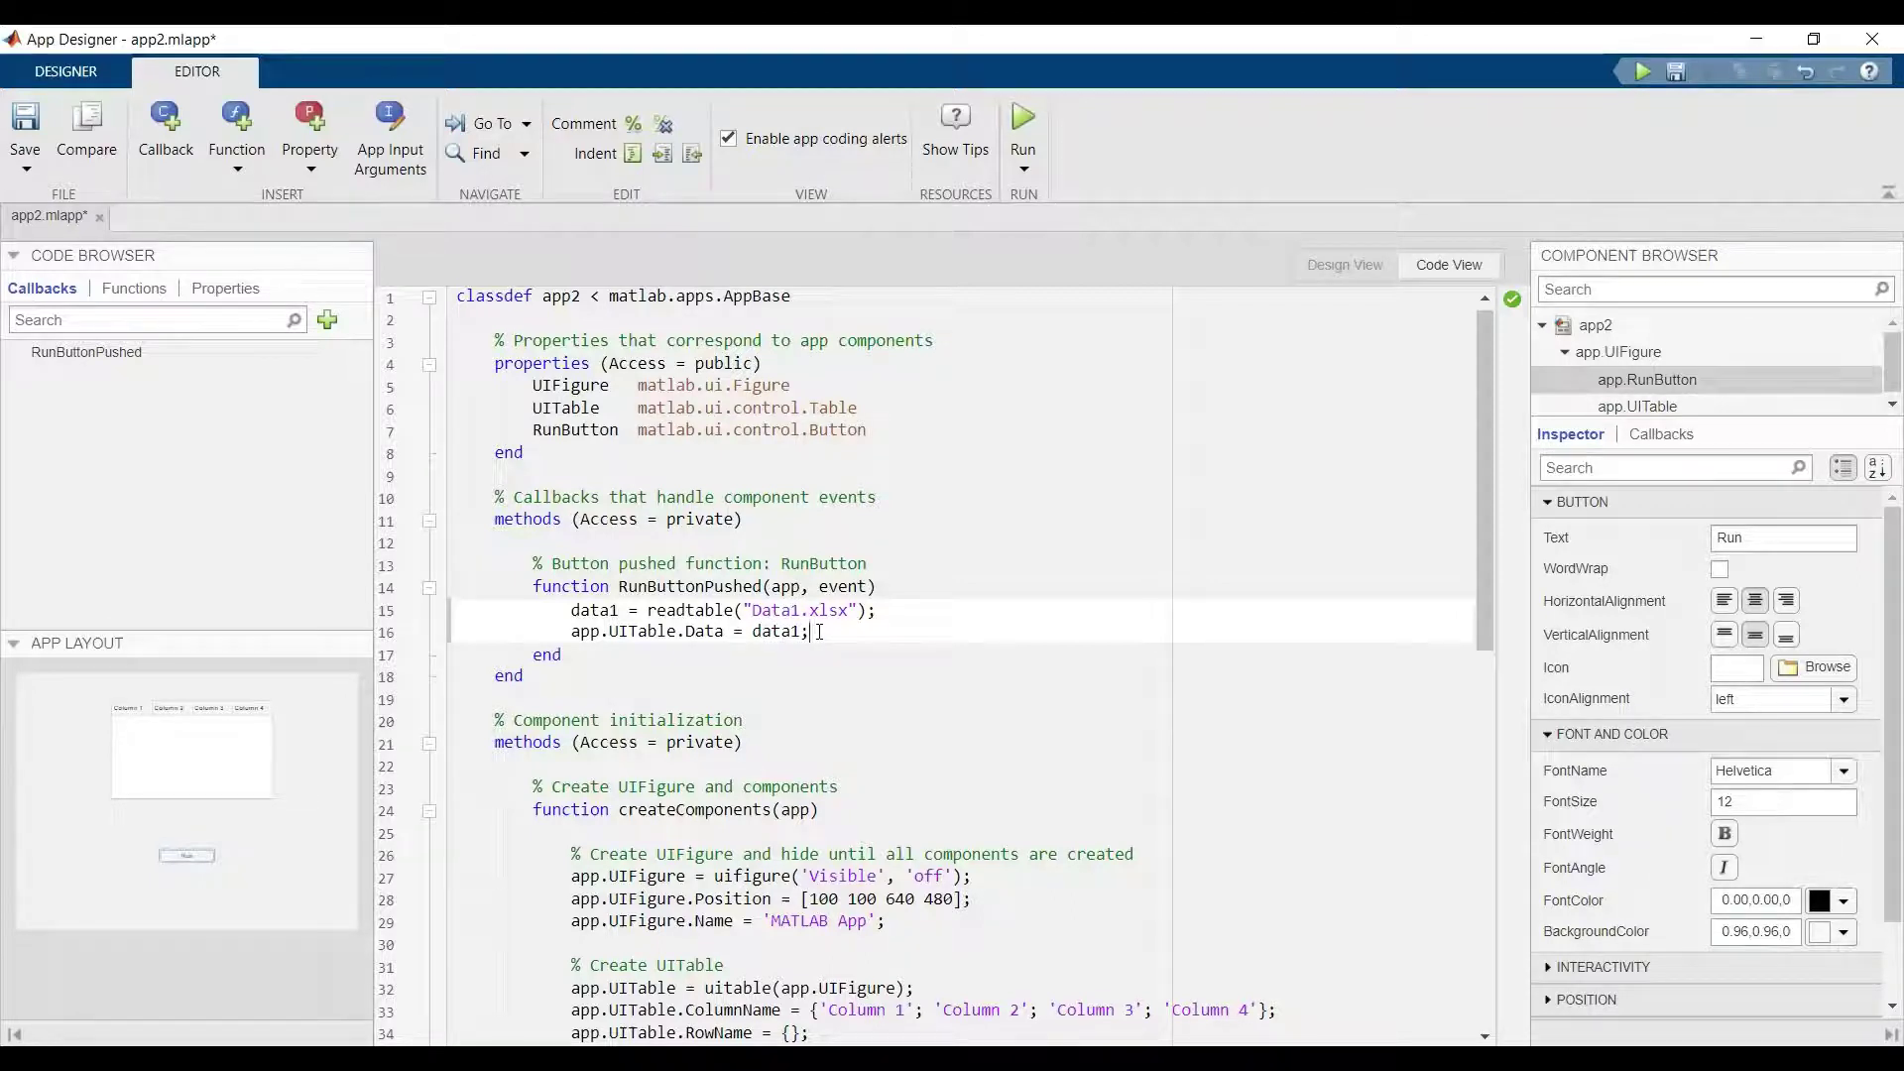
Add filename = 'data2.xlsx'; and writetable(data1,filename) below the table assignment
{"action": "key", "text": "Return"}
{"action": "key", "text": "Return"}
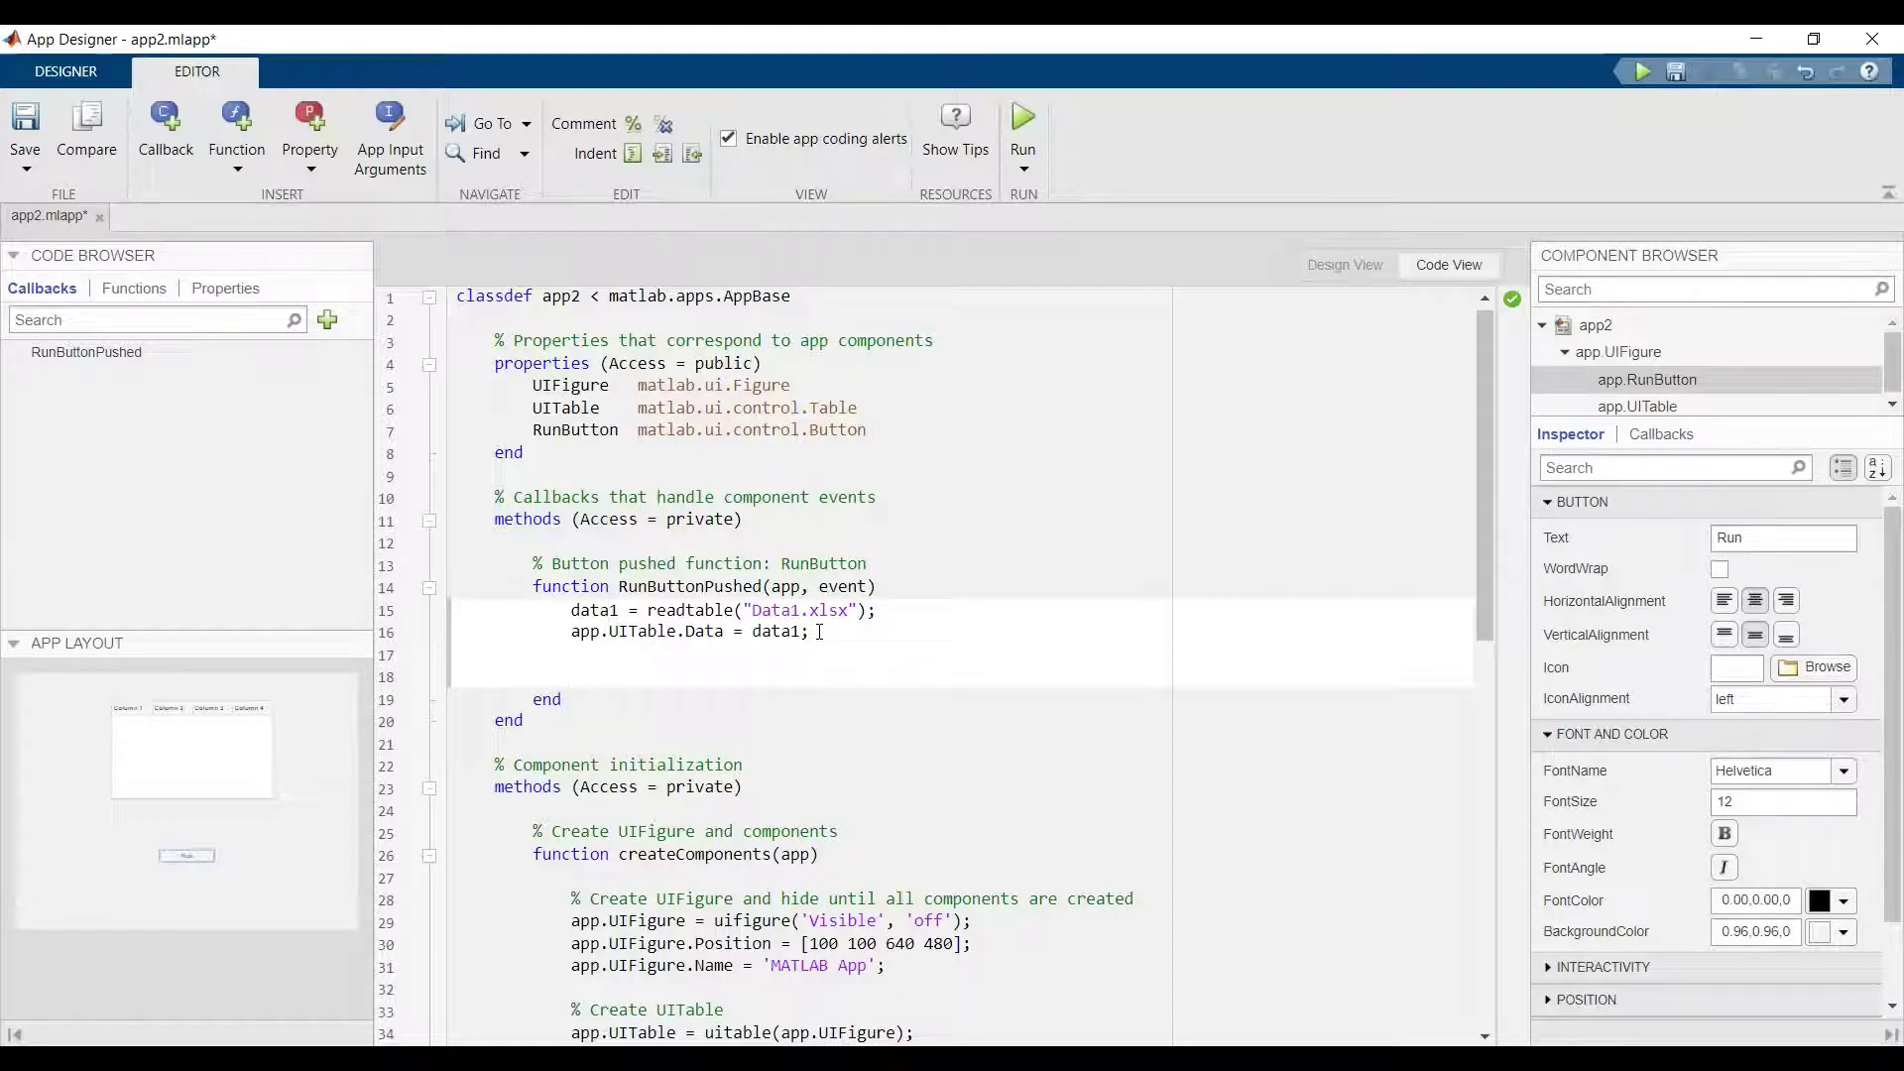
{"action": "type", "text": "fil"}
{"action": "type", "text": "e"}
{"action": "type", "text": "ma"}
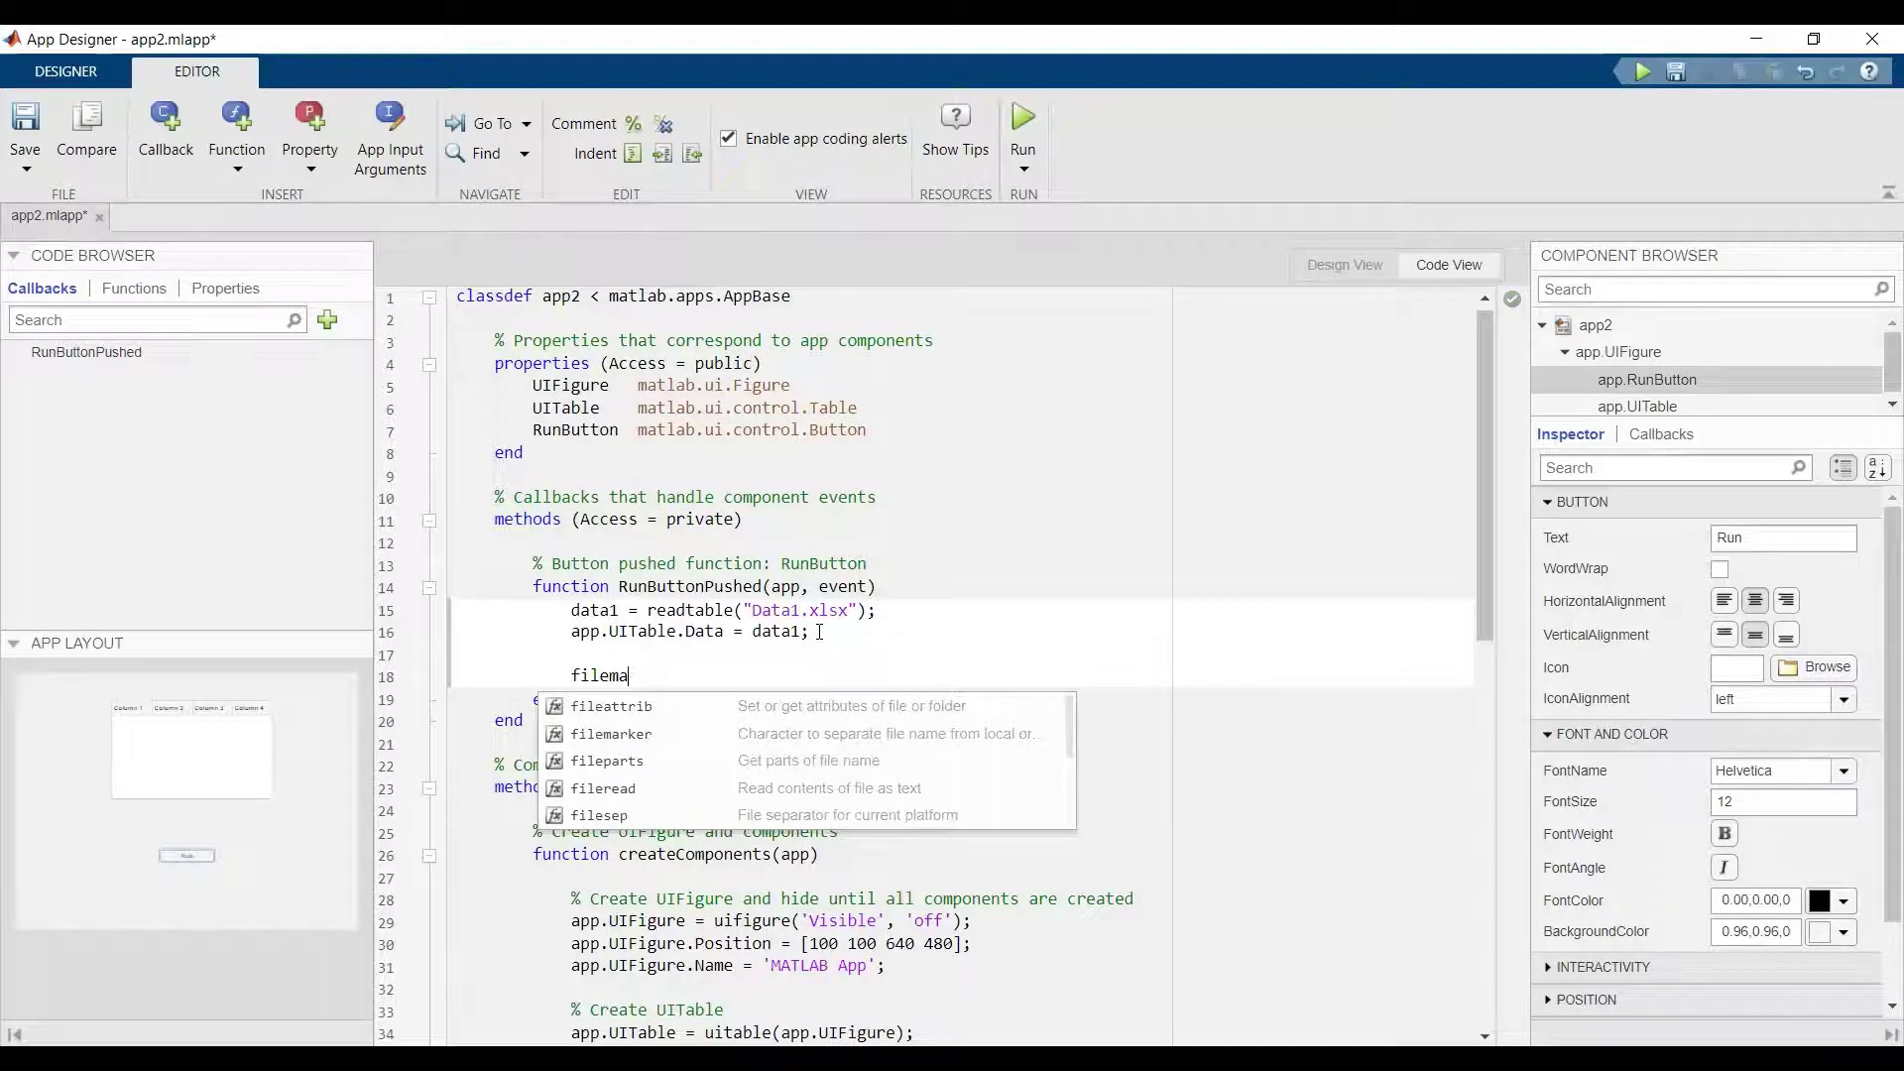
{"action": "key", "text": "BackSpace"}
{"action": "key", "text": "BackSpace"}
{"action": "type", "text": "name "}
{"action": "type", "text": "= "}
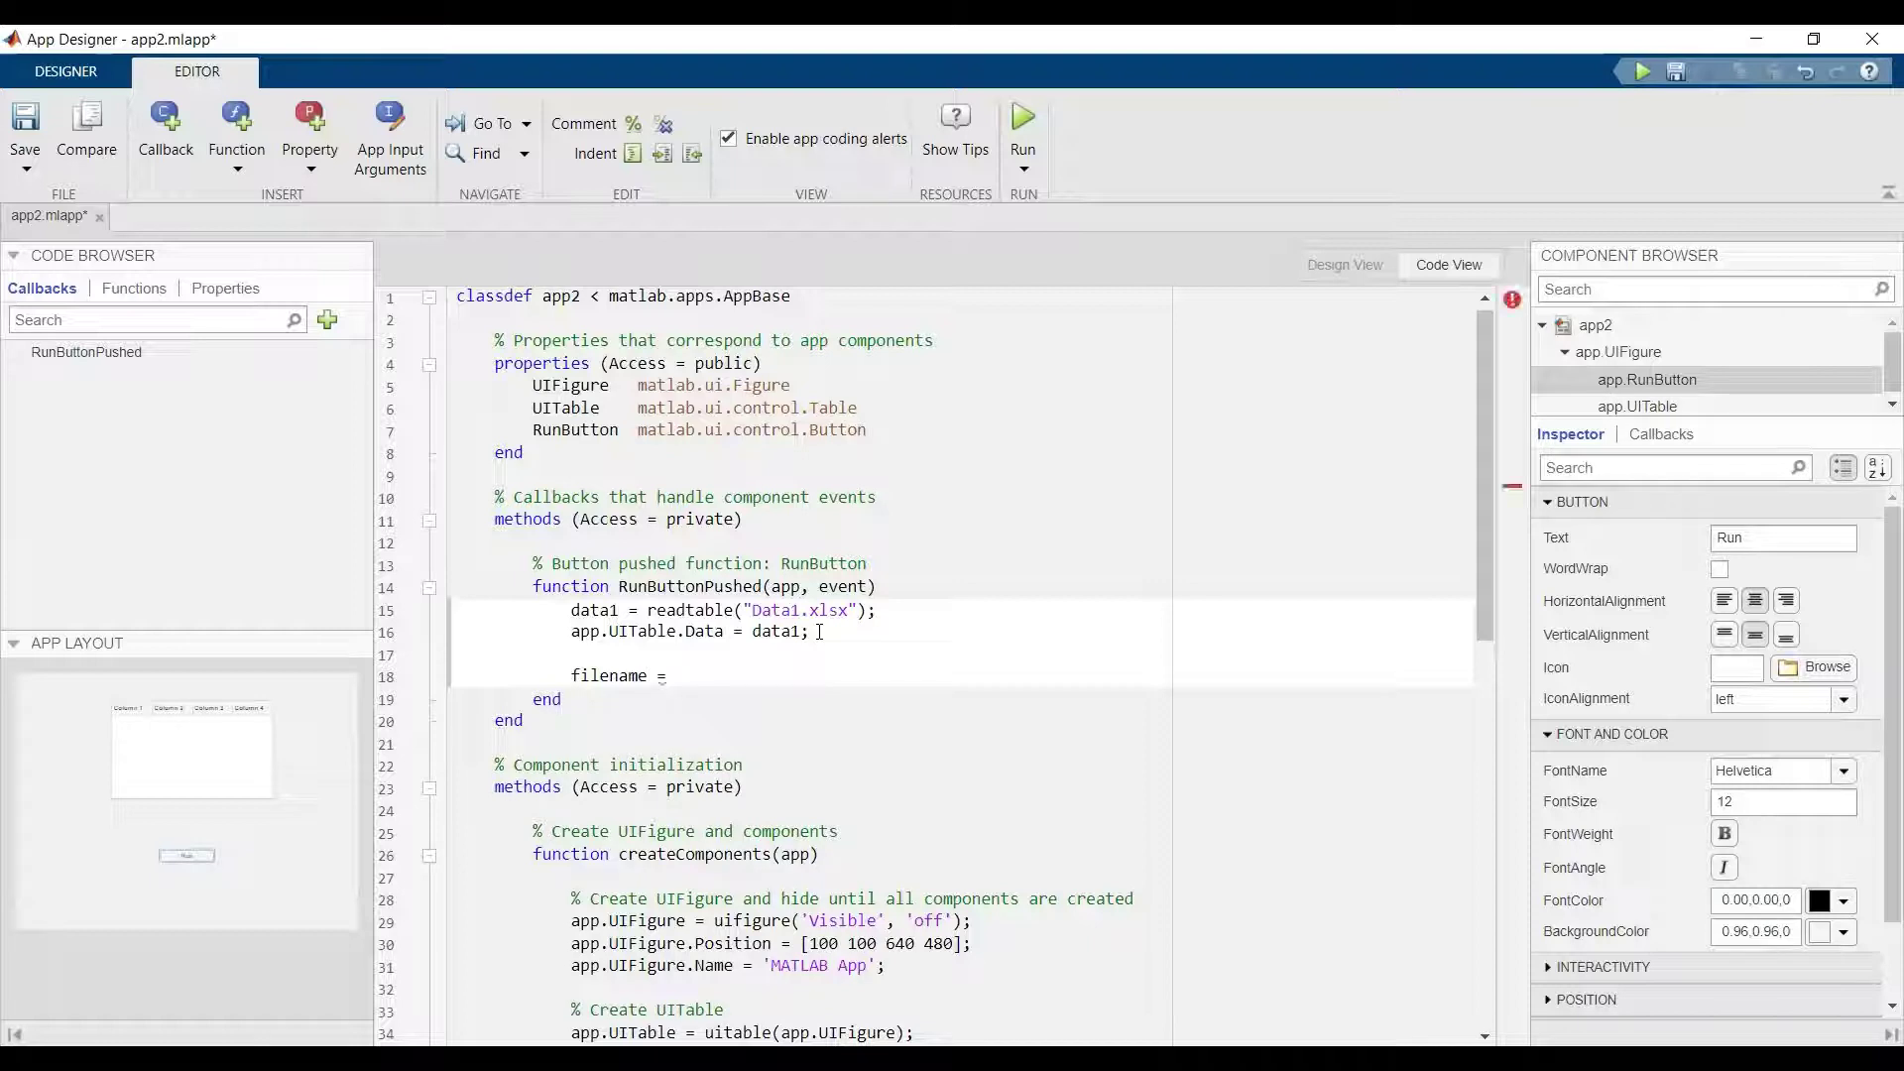
{"action": "type", "text": "'"}
{"action": "type", "text": "data"}
{"action": "type", "text": "2"}
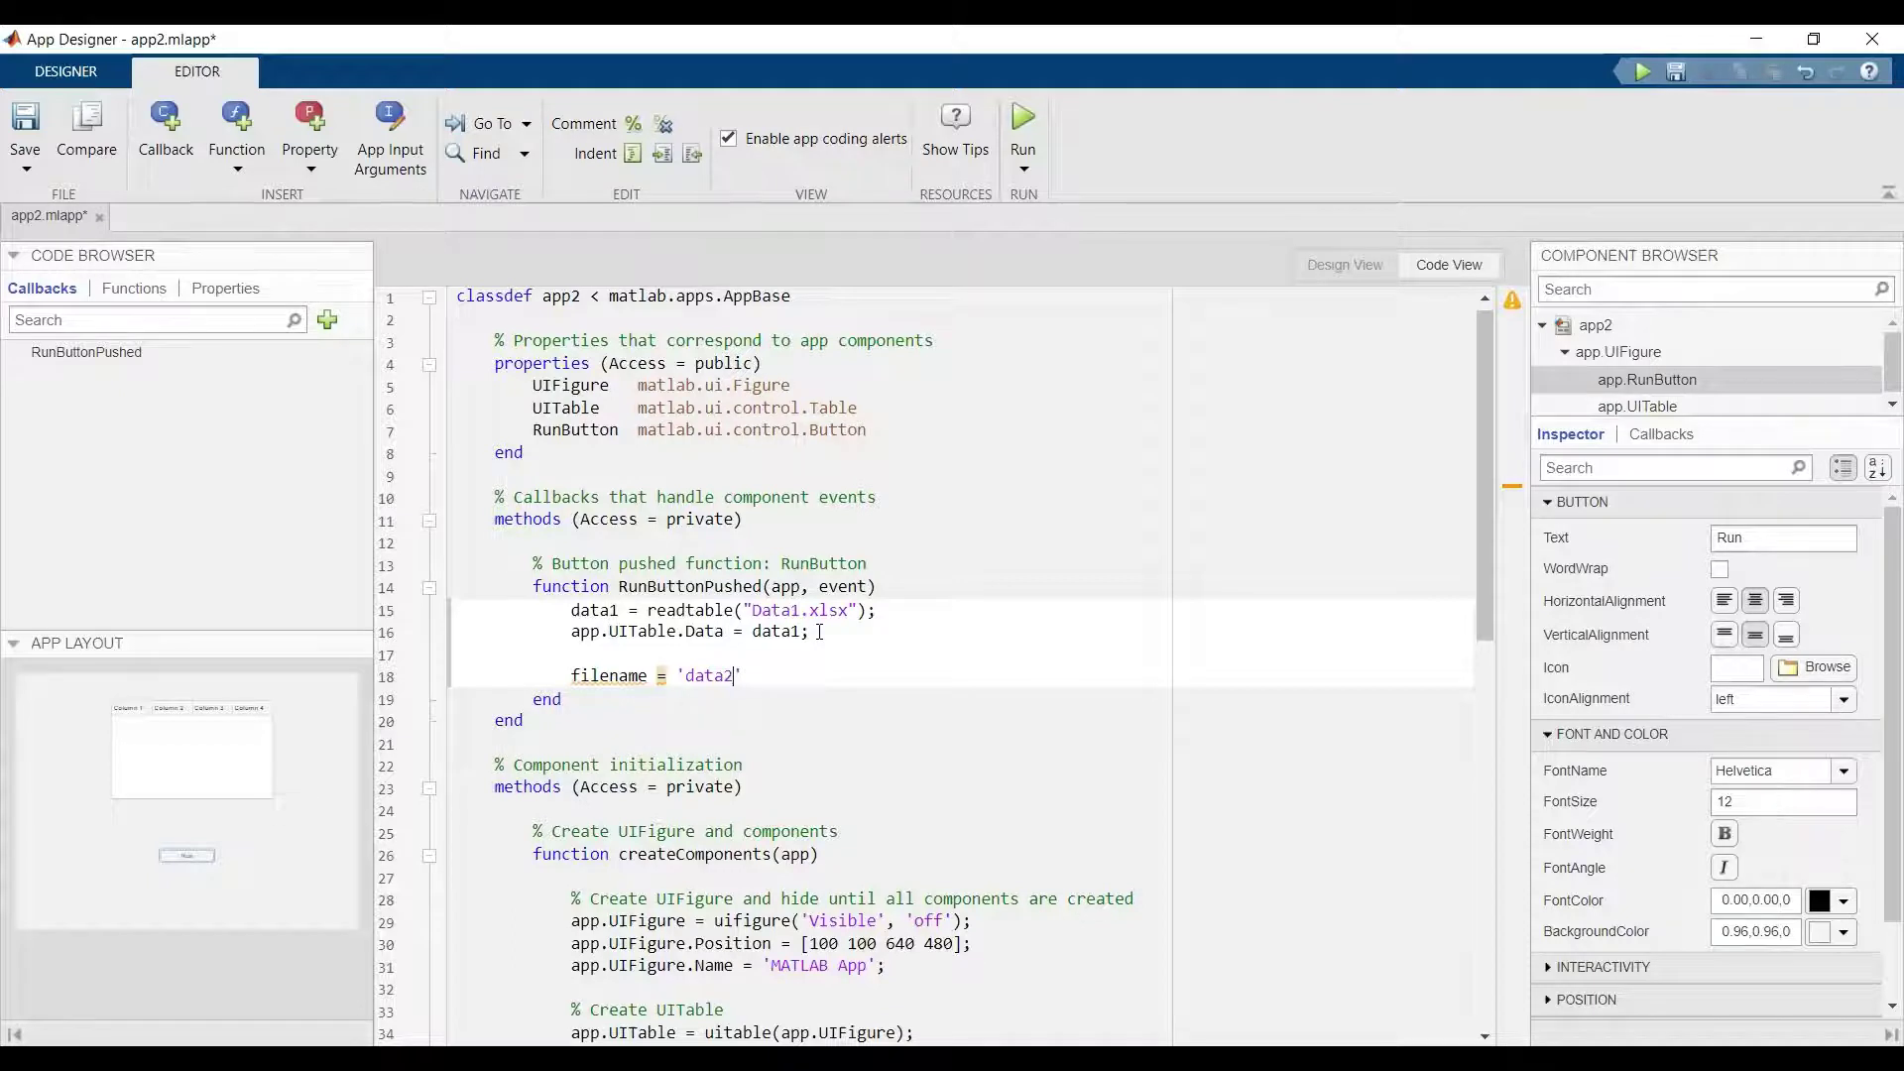
{"action": "type", "text": "."}
{"action": "type", "text": "xl"}
{"action": "type", "text": "sx'"}
{"action": "type", "text": ";"}
{"action": "key", "text": "Return"}
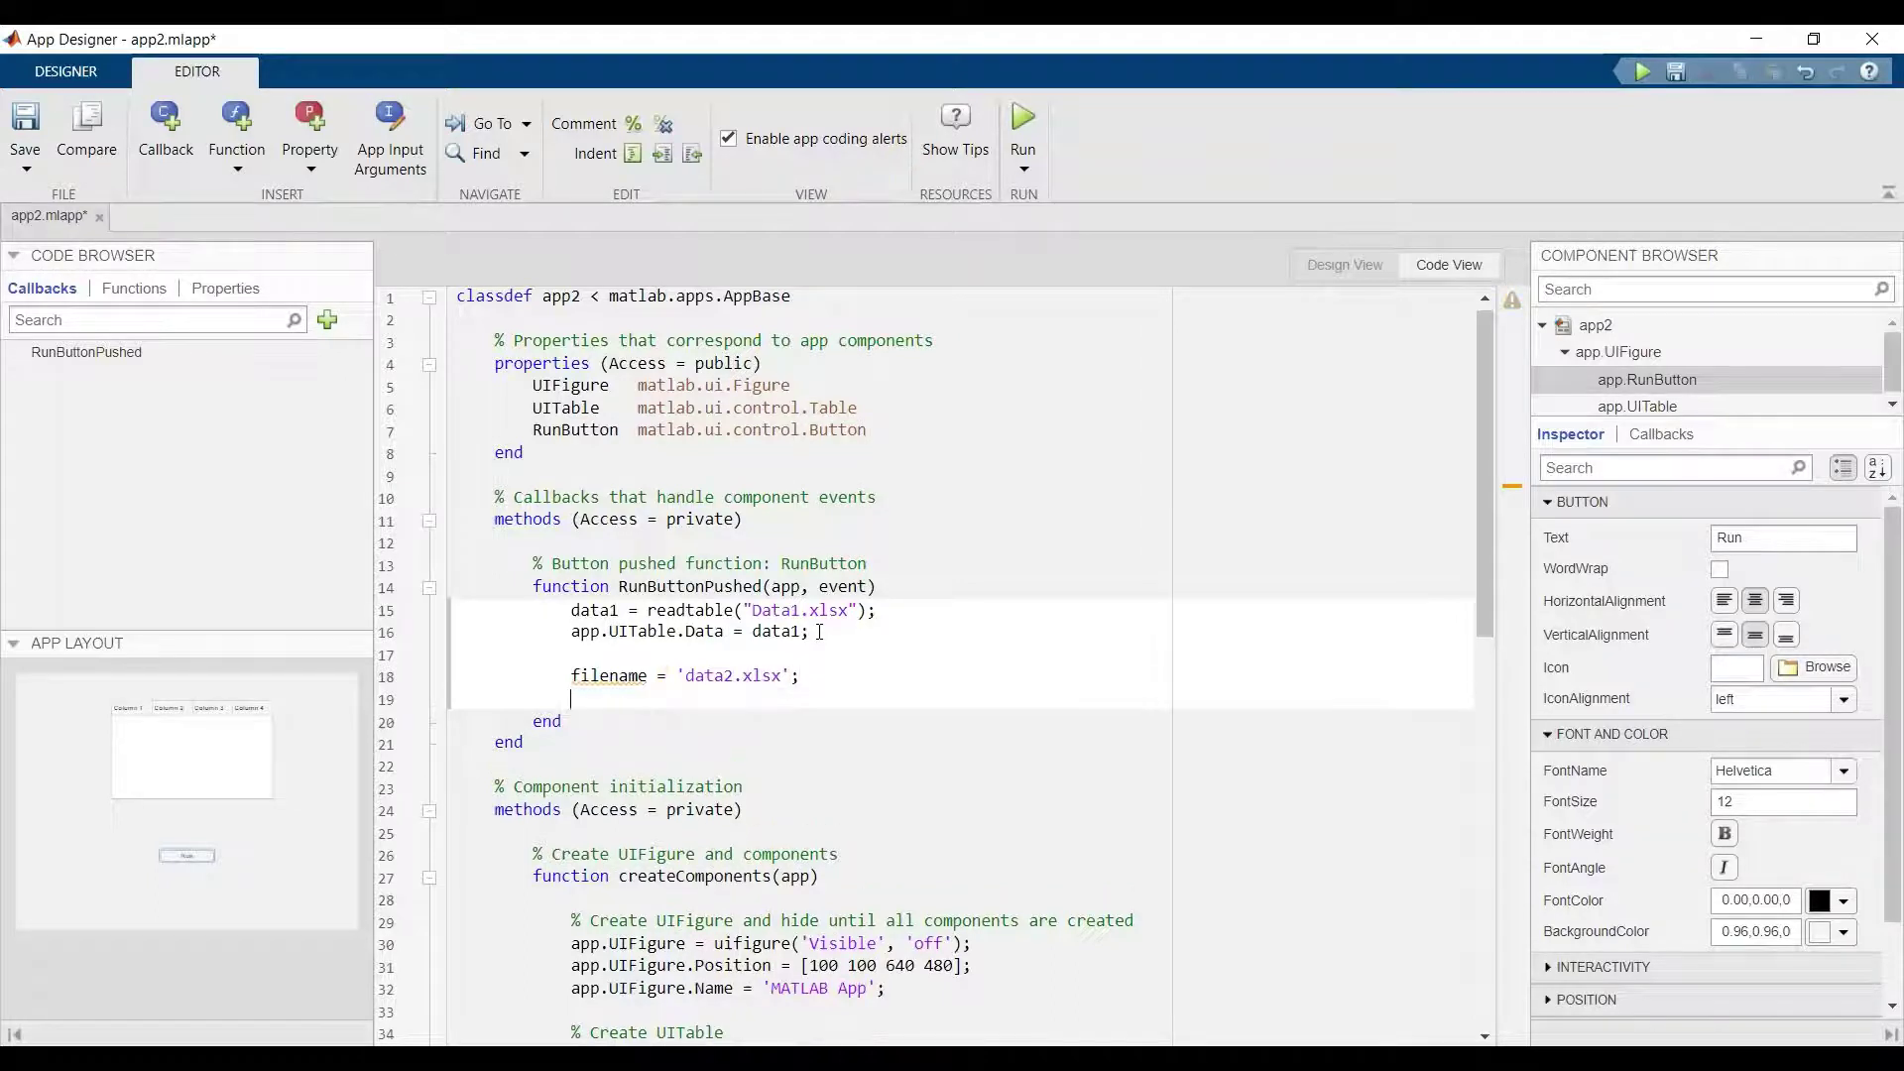
{"action": "type", "text": "wr"}
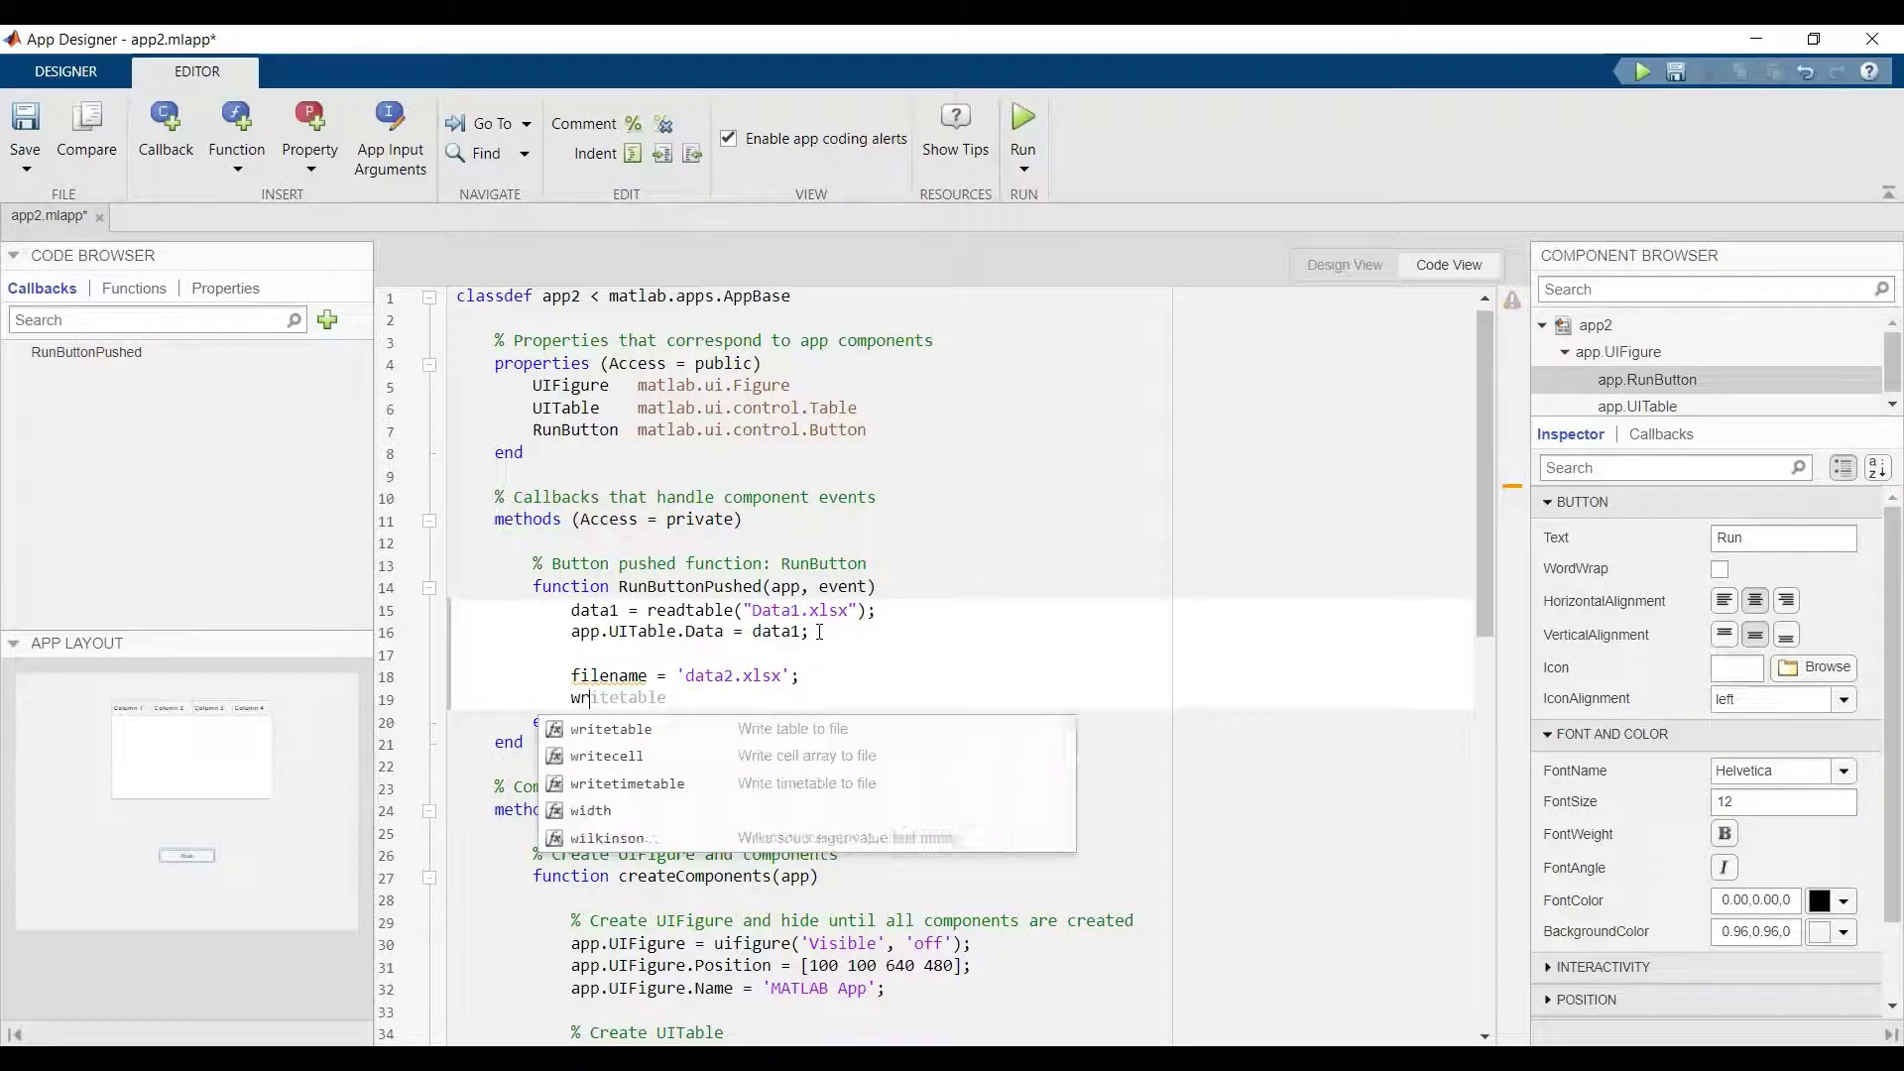
{"action": "type", "text": "t"}
{"action": "key", "text": "BackSpace"}
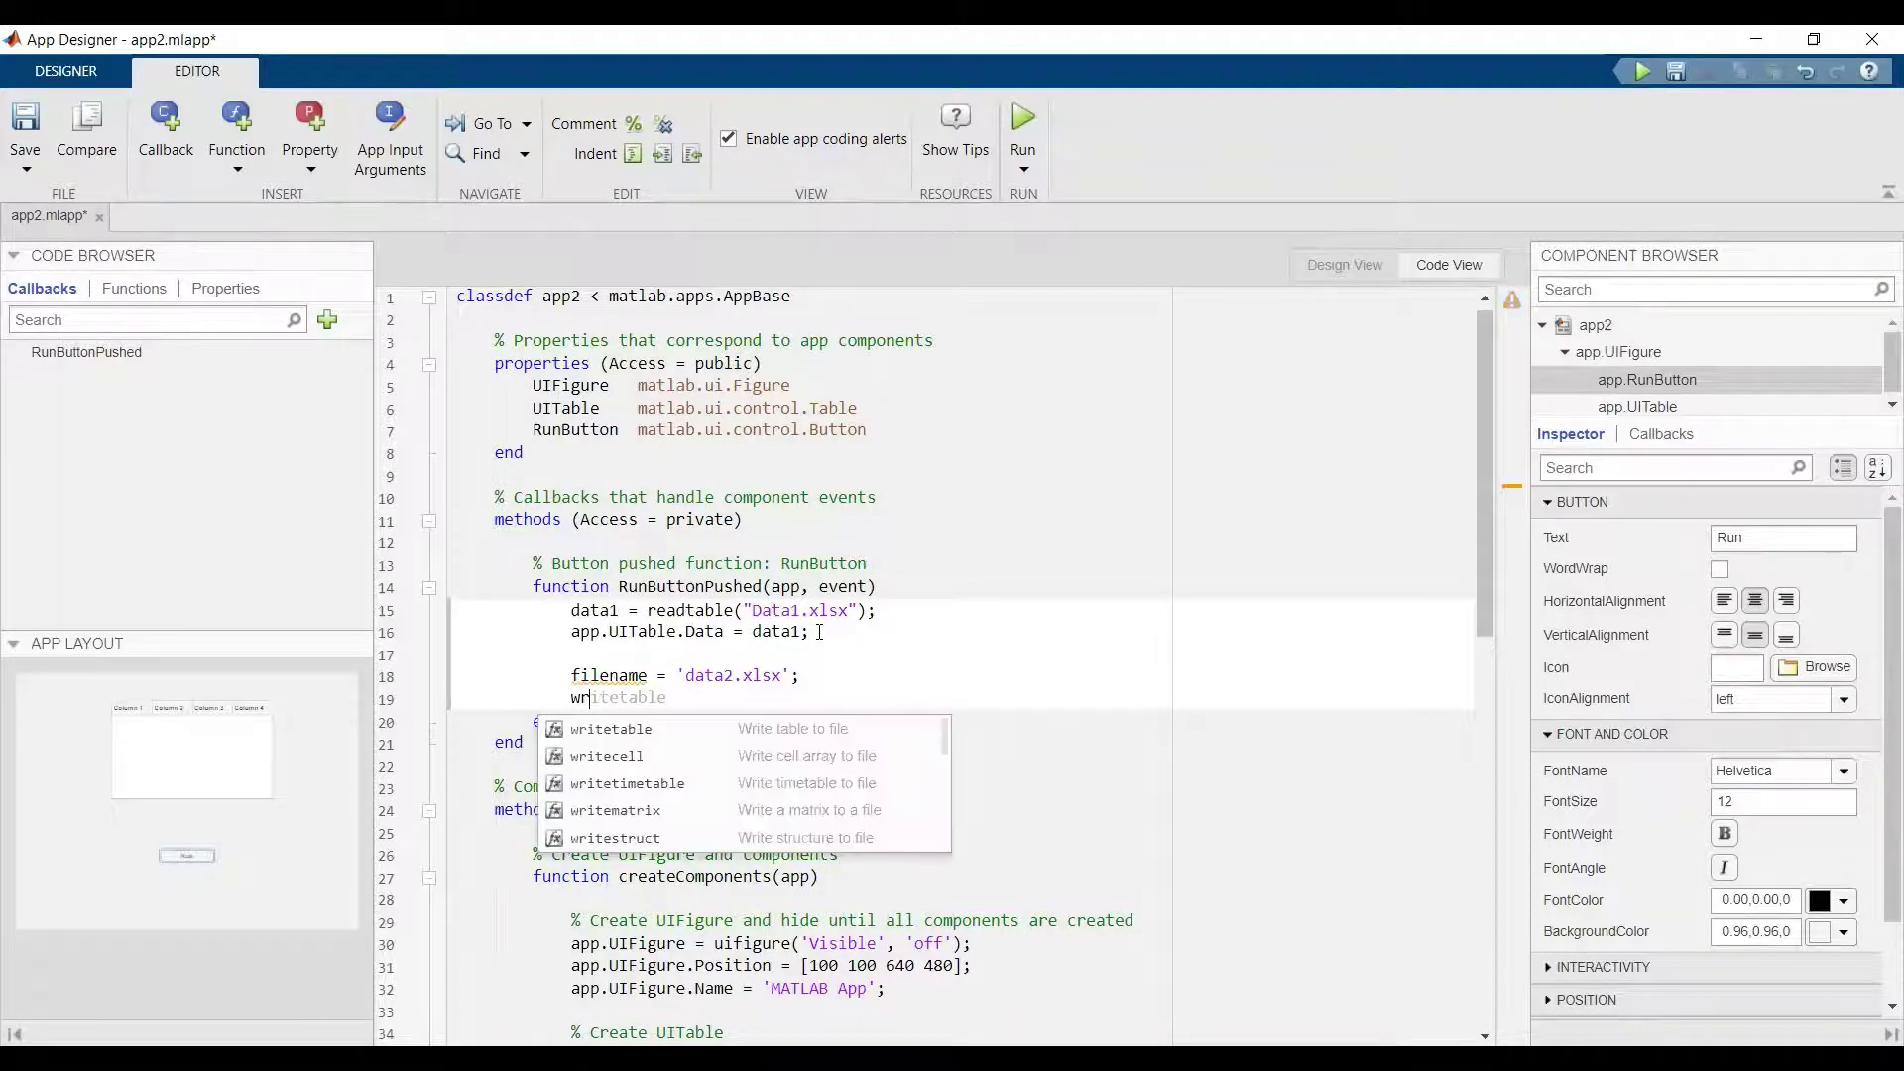
{"action": "key", "text": "Tab"}
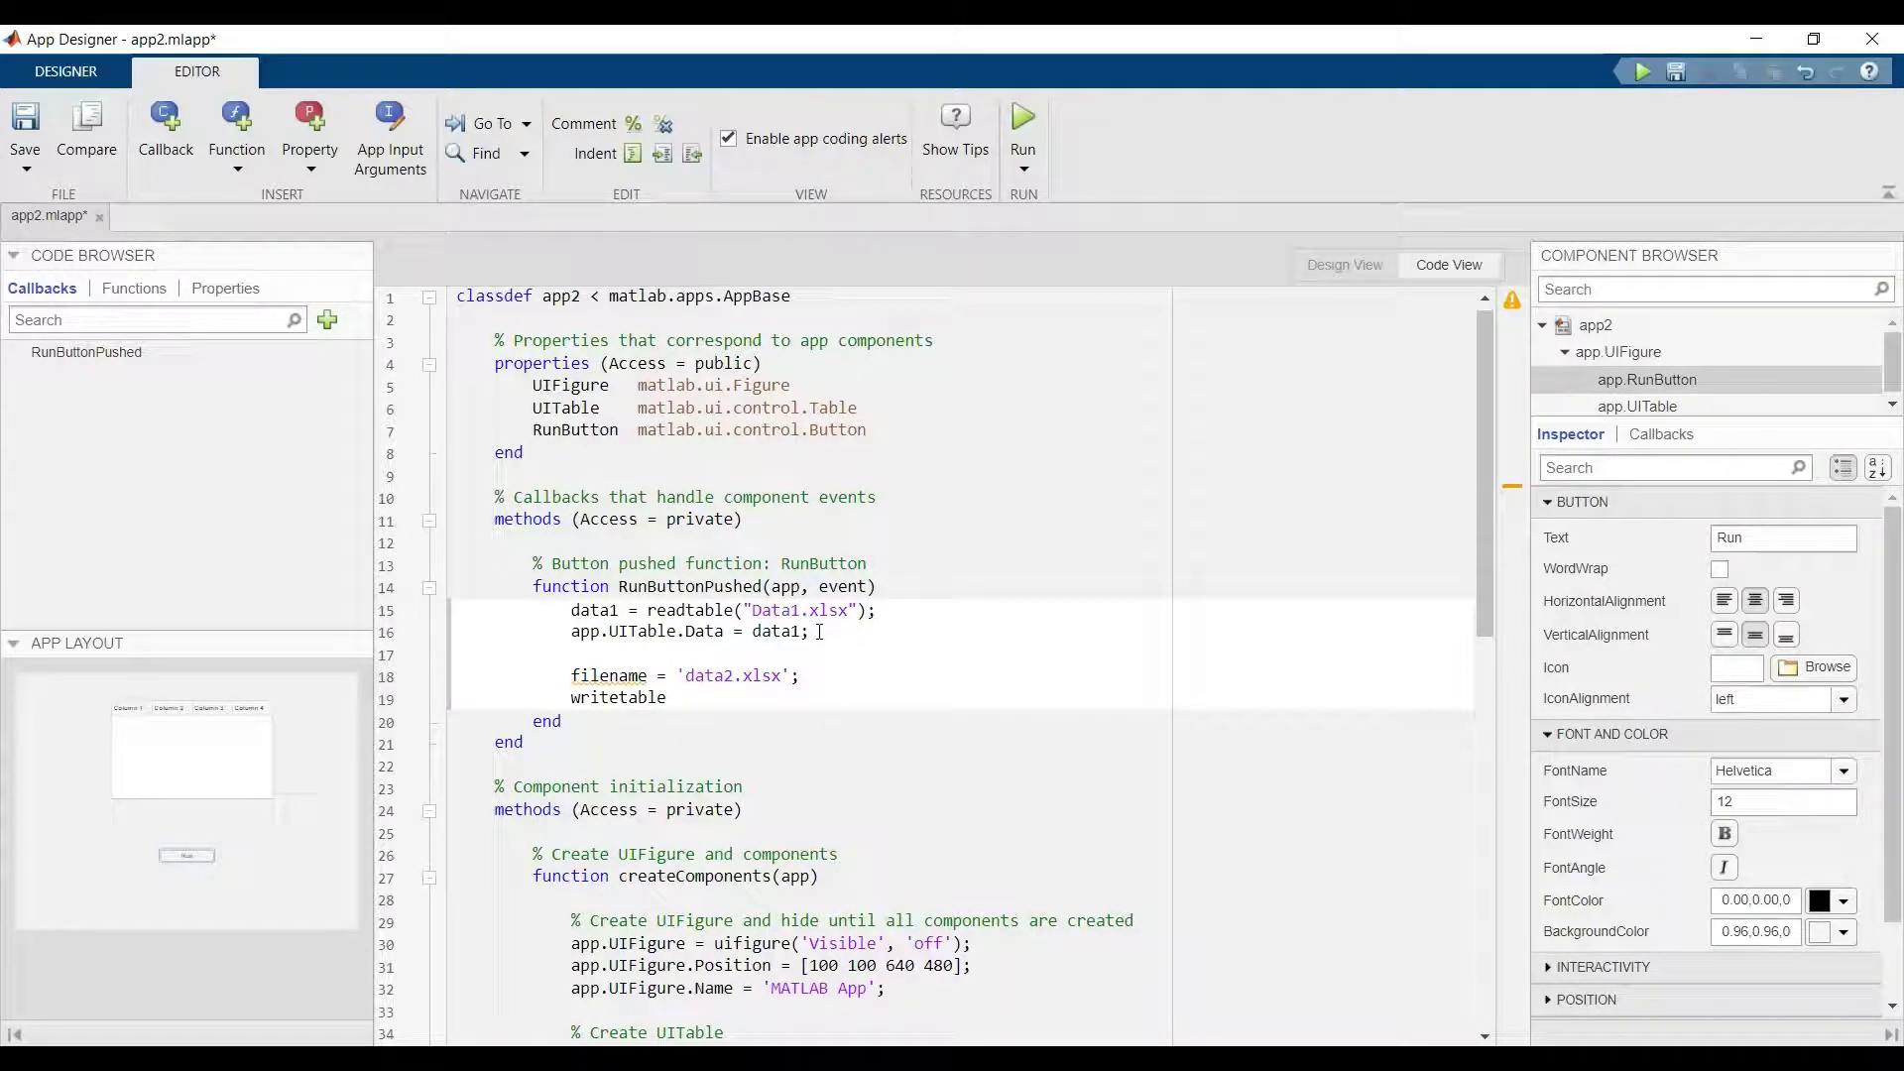
{"action": "type", "text": "("}
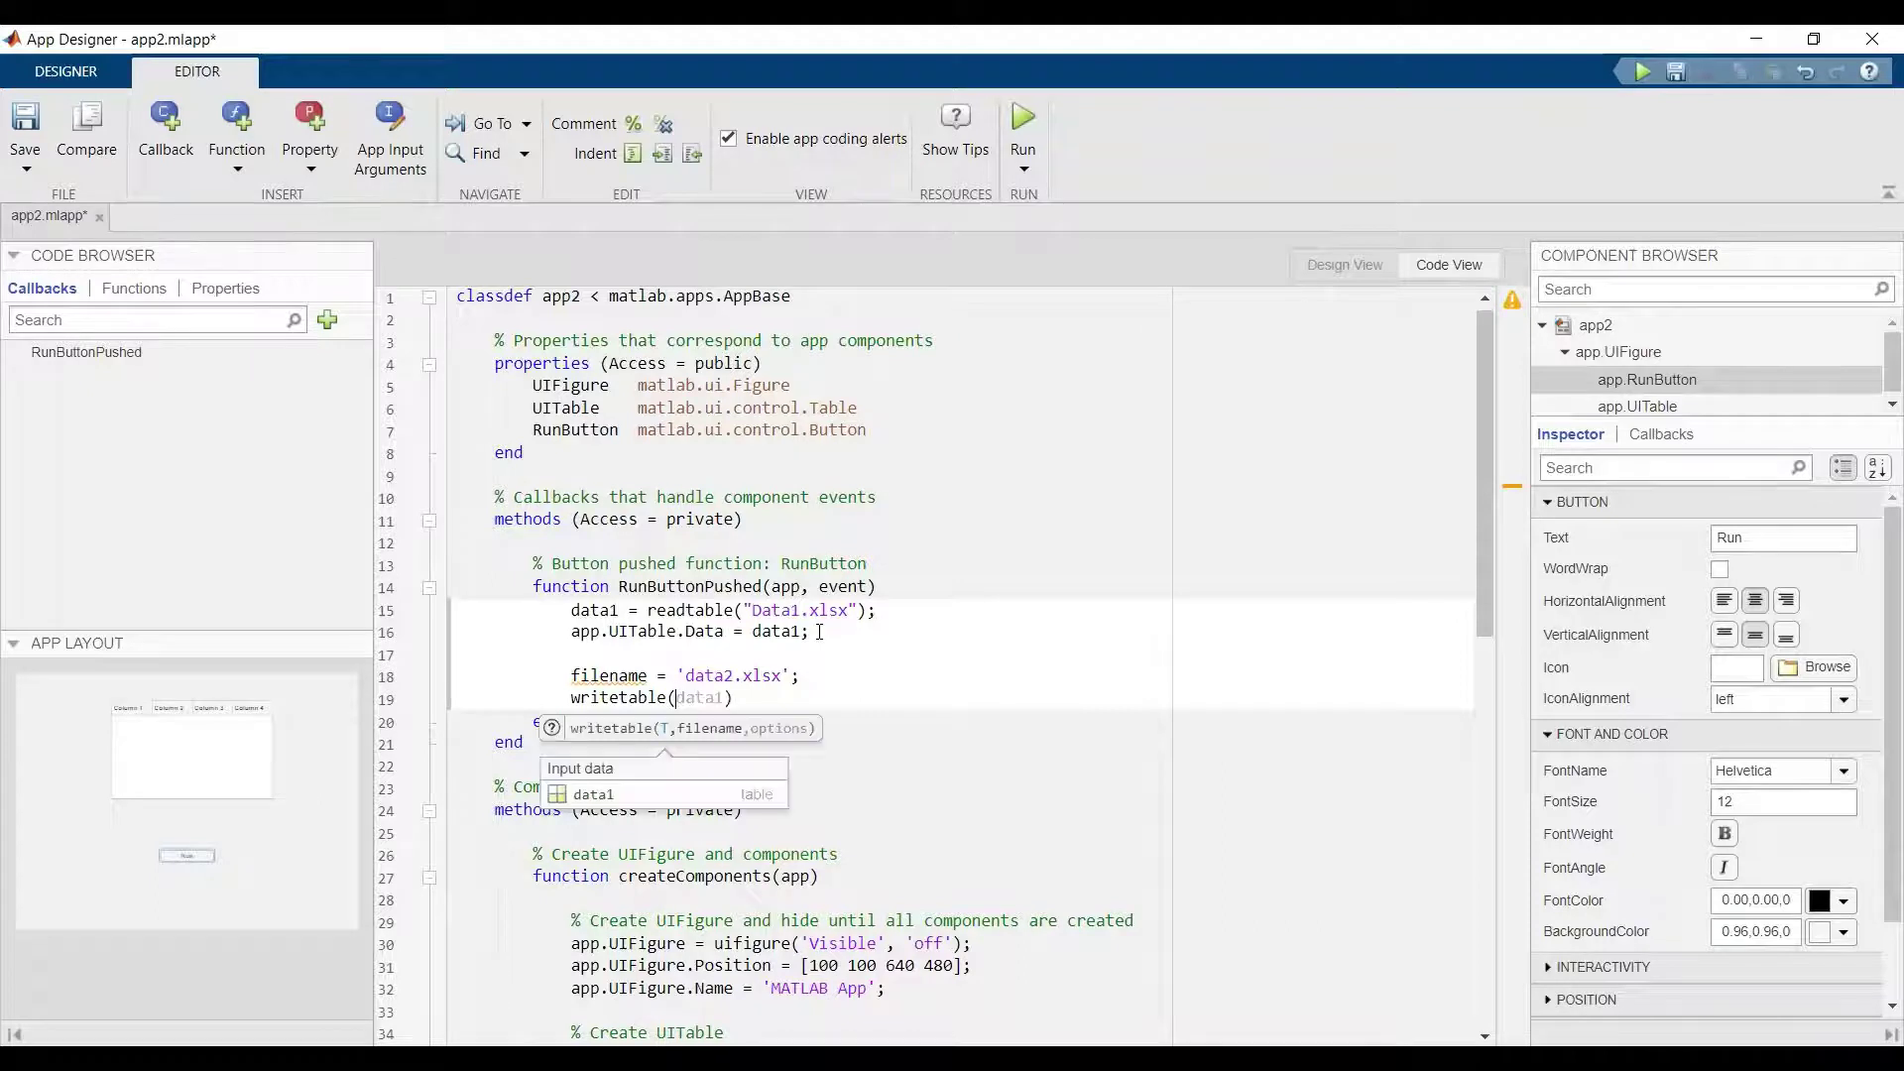
{"action": "type", "text": "data"}
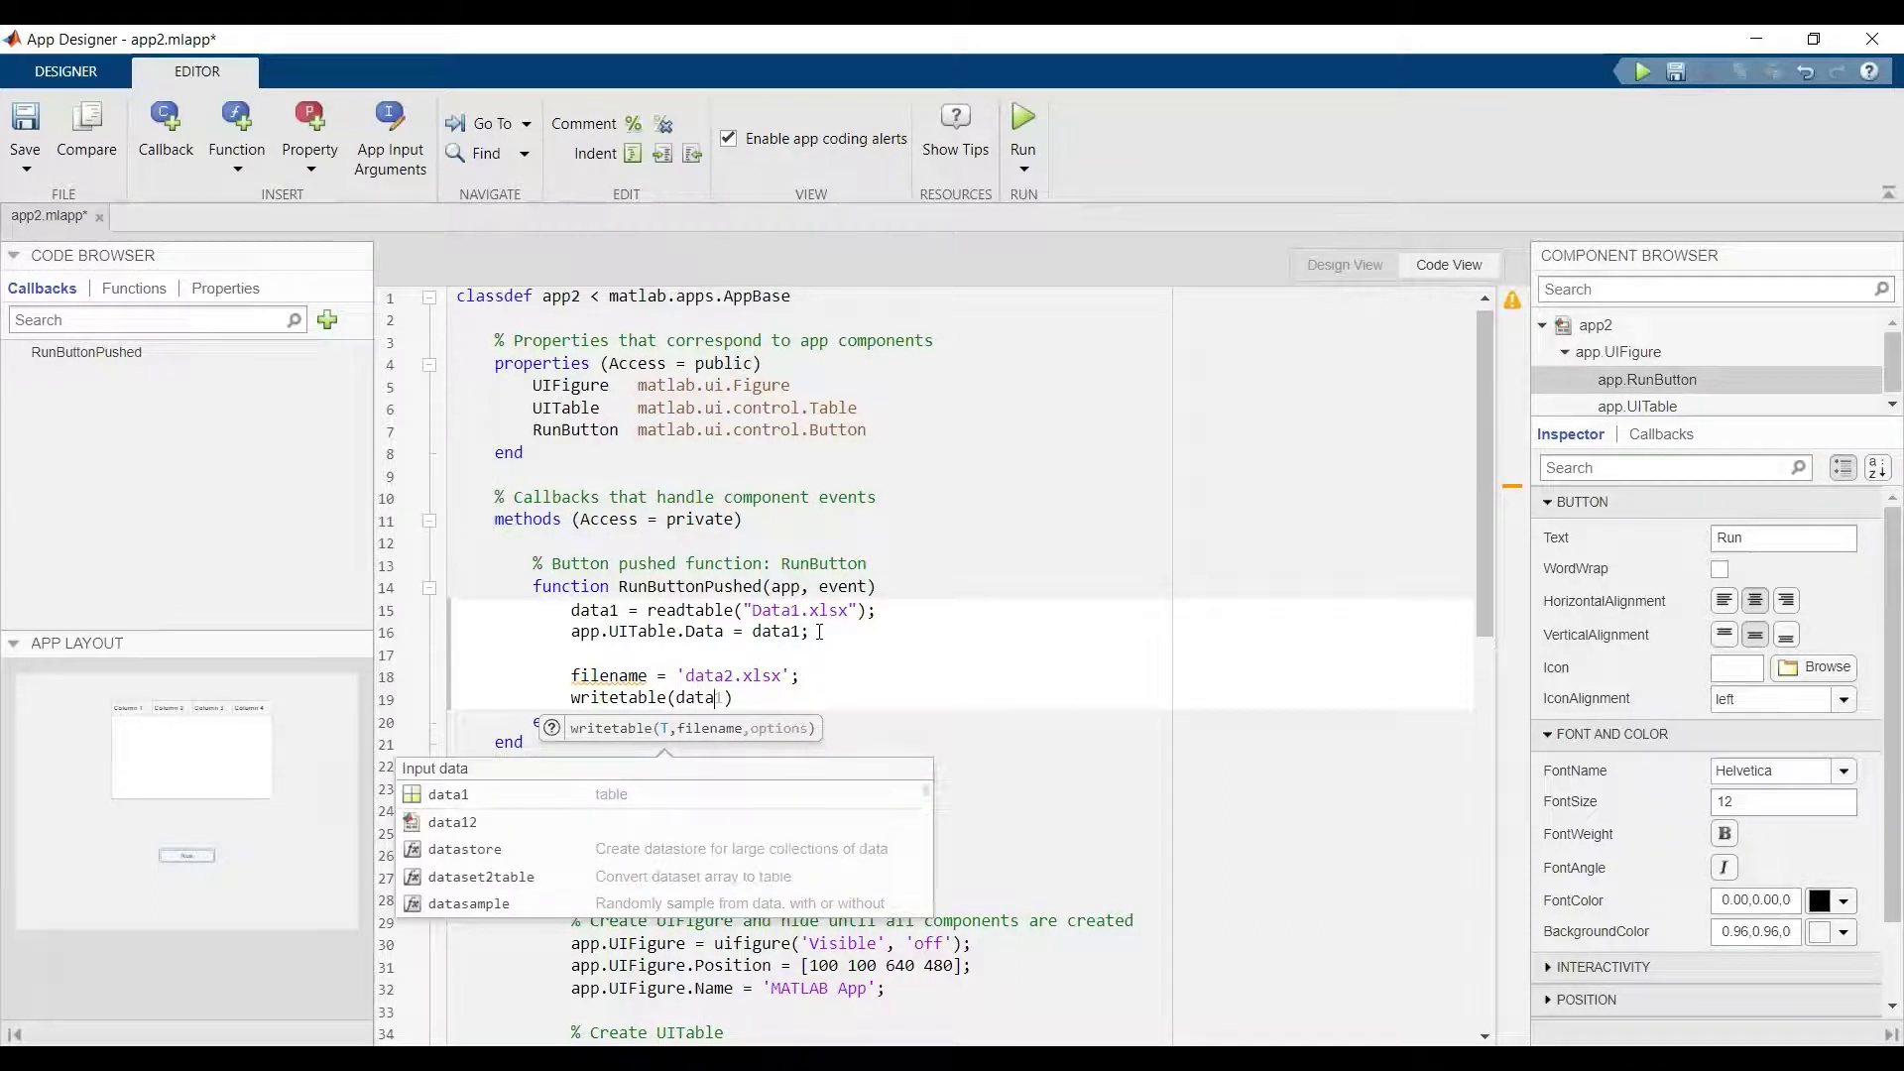
{"action": "type", "text": "1,"}
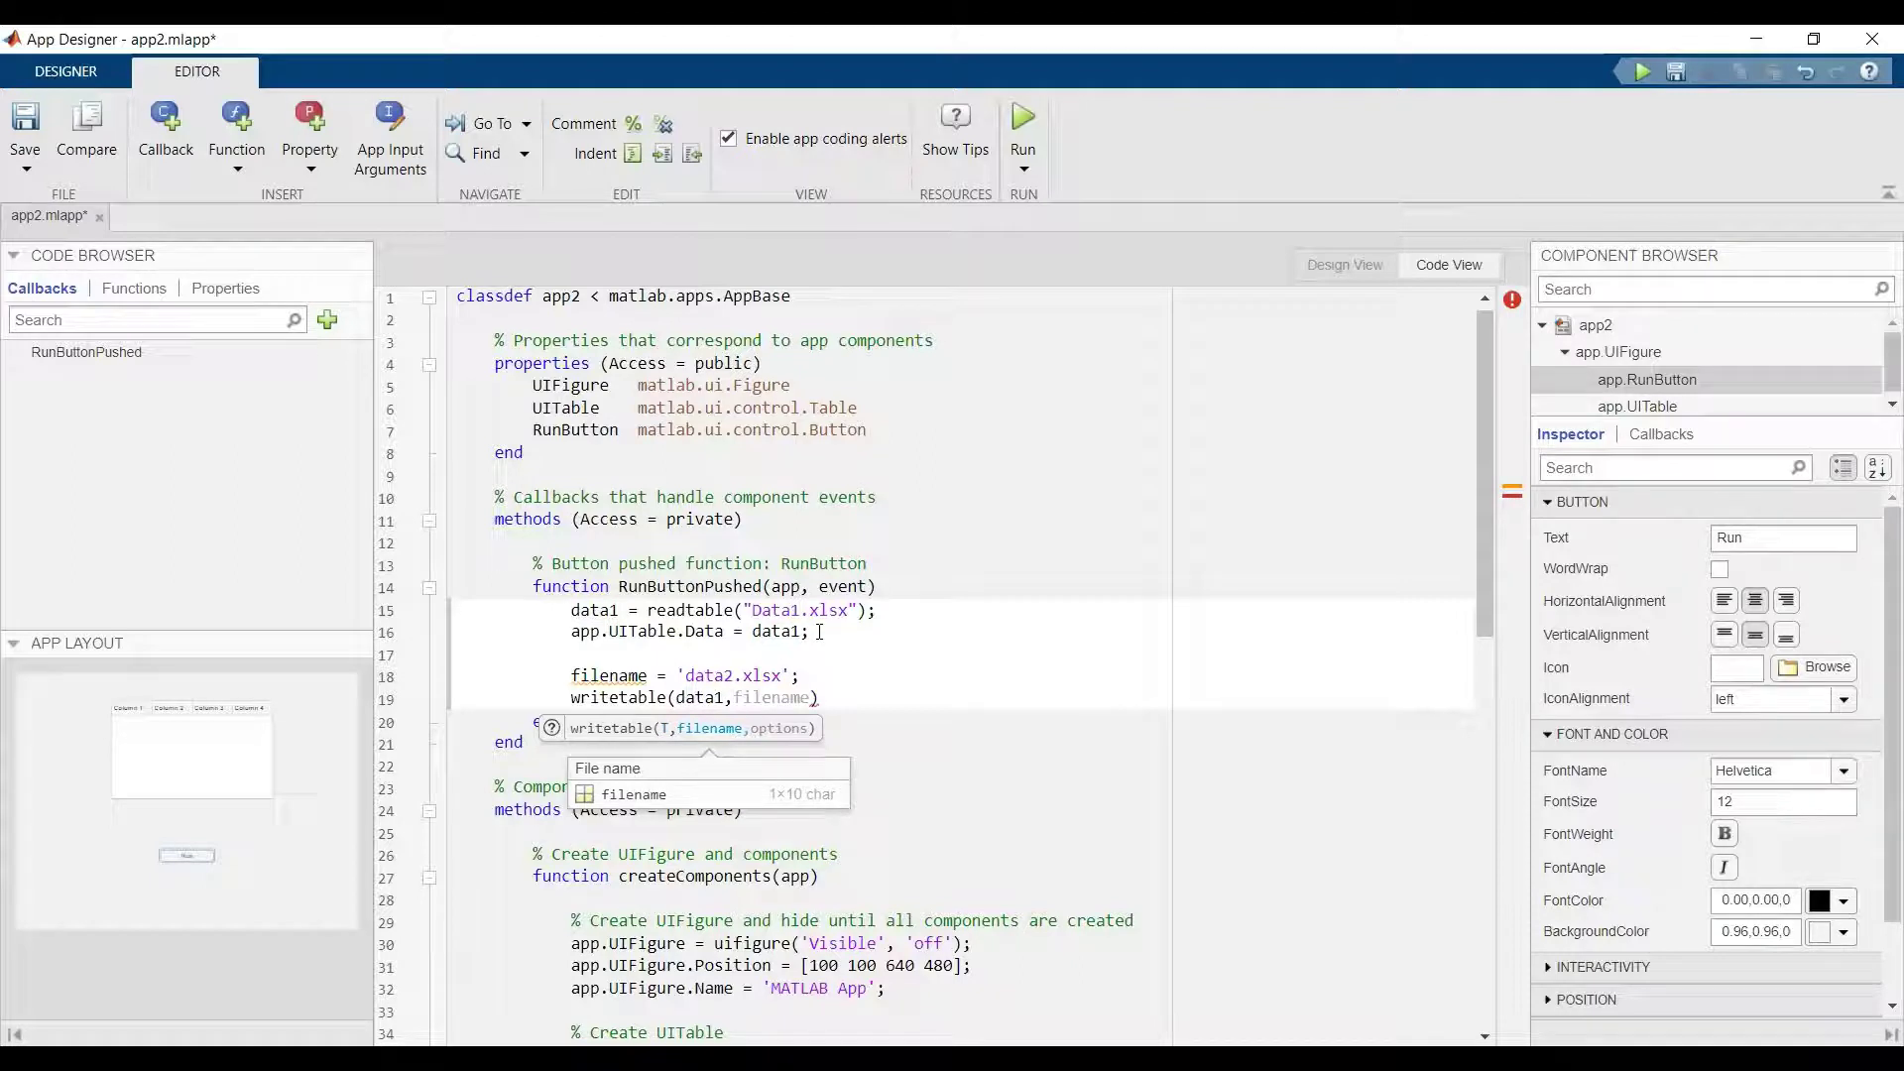
{"action": "key", "text": "Tab"}
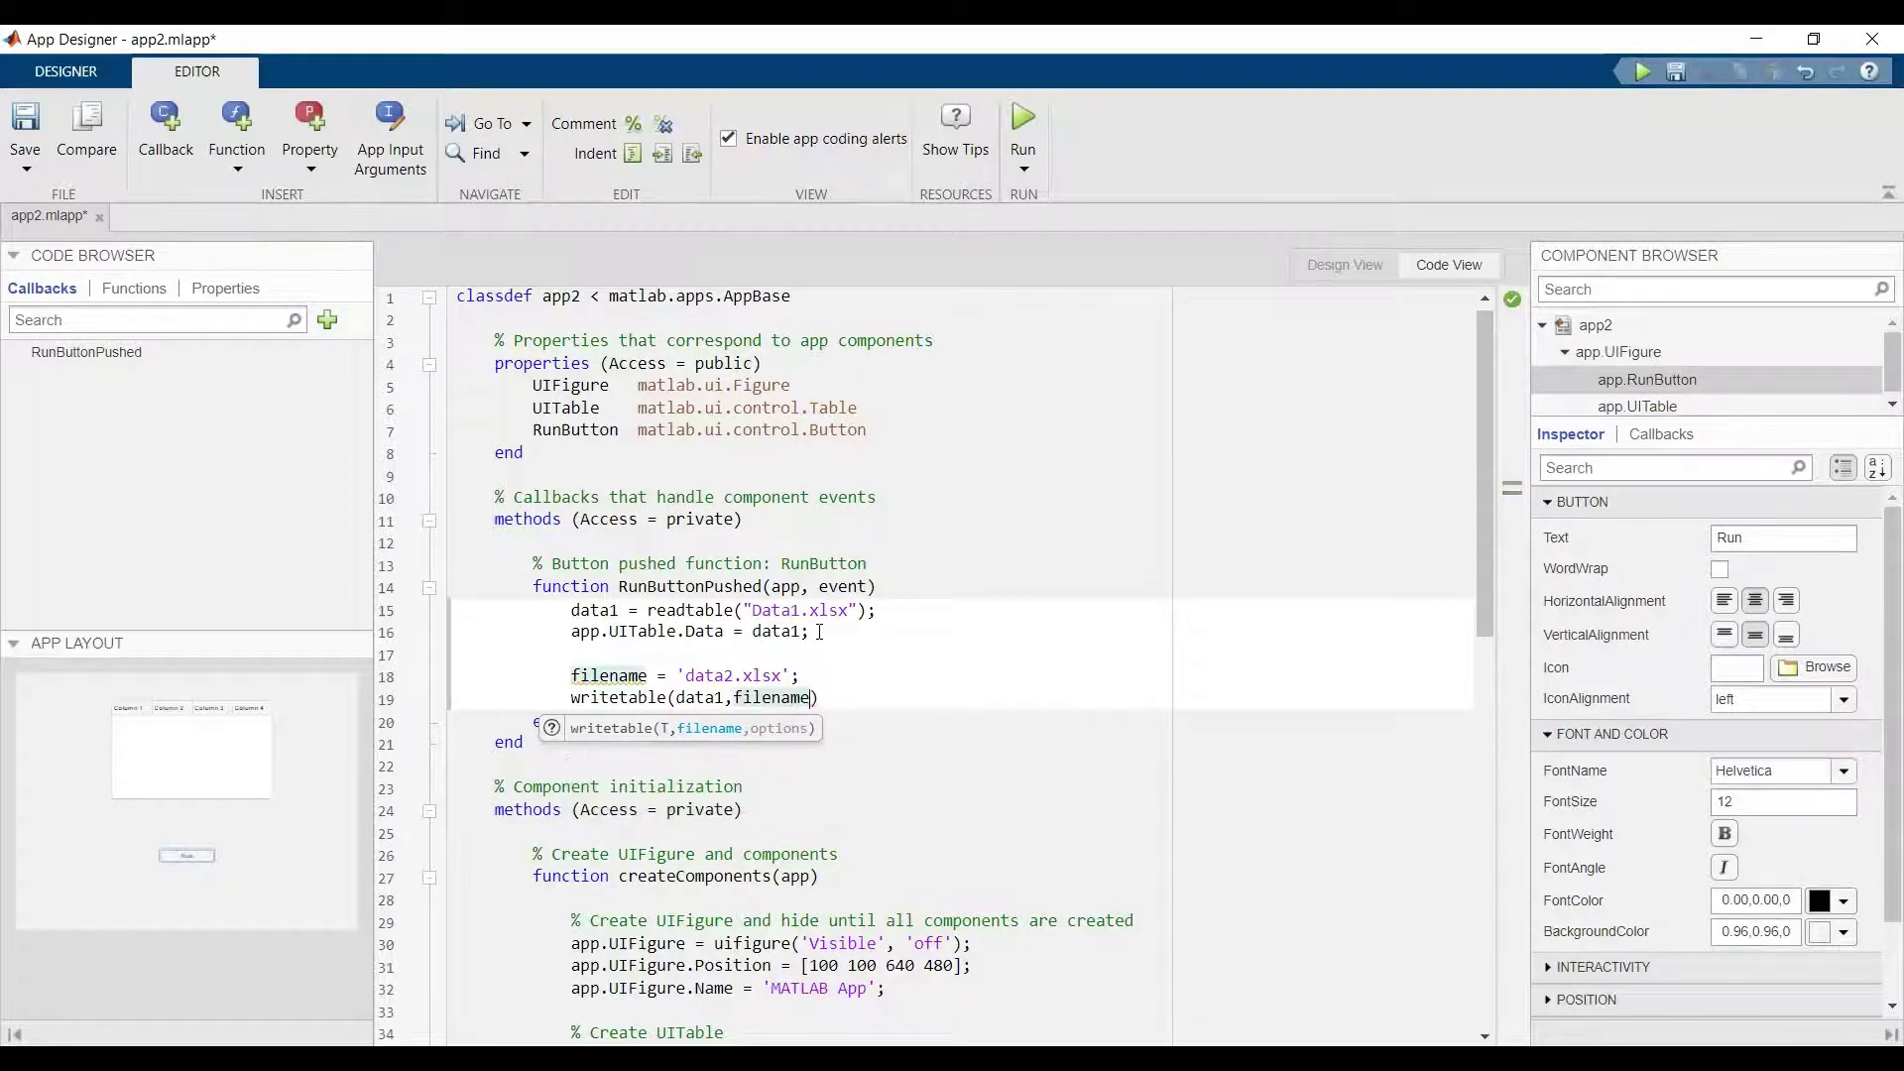
Launch the app and press its Run button to load Data1.xlsx into the table
{"action": "left_click", "coordinate": [906, 668]}
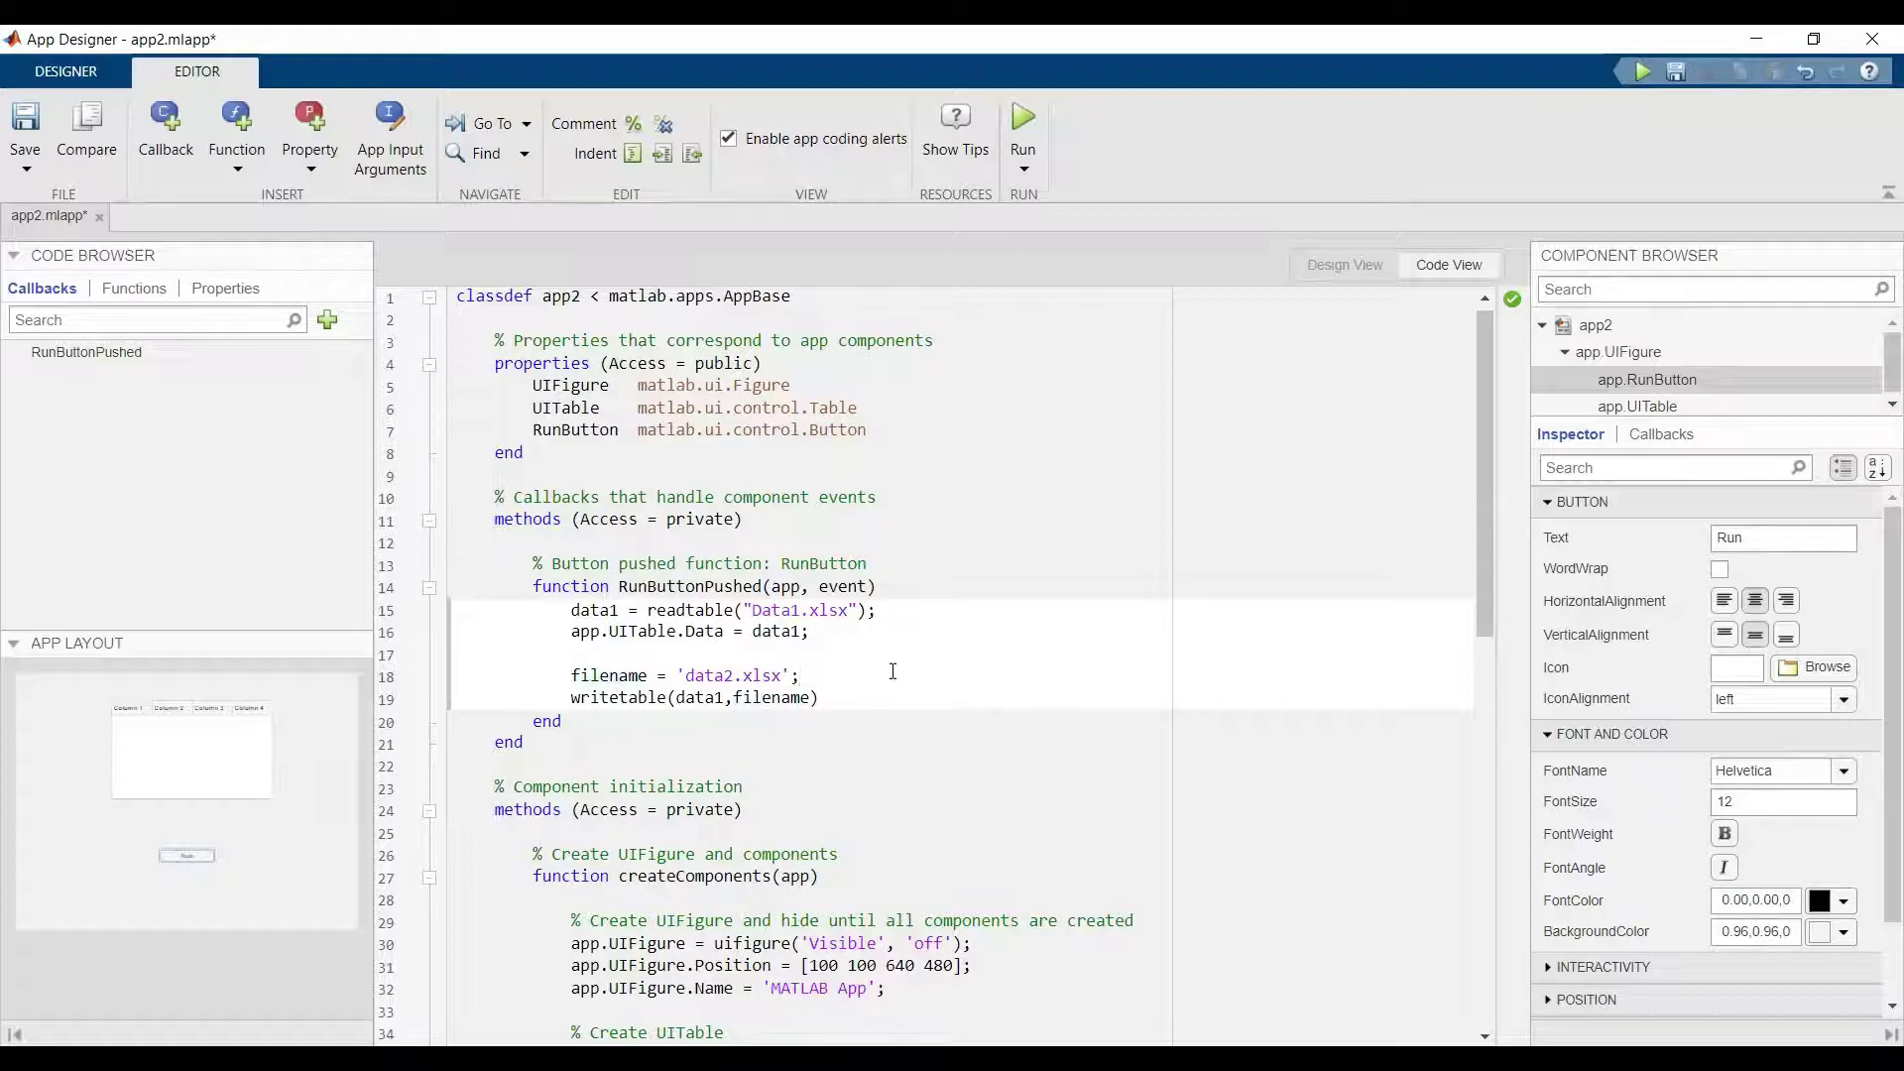
{"action": "left_click", "coordinate": [1022, 121]}
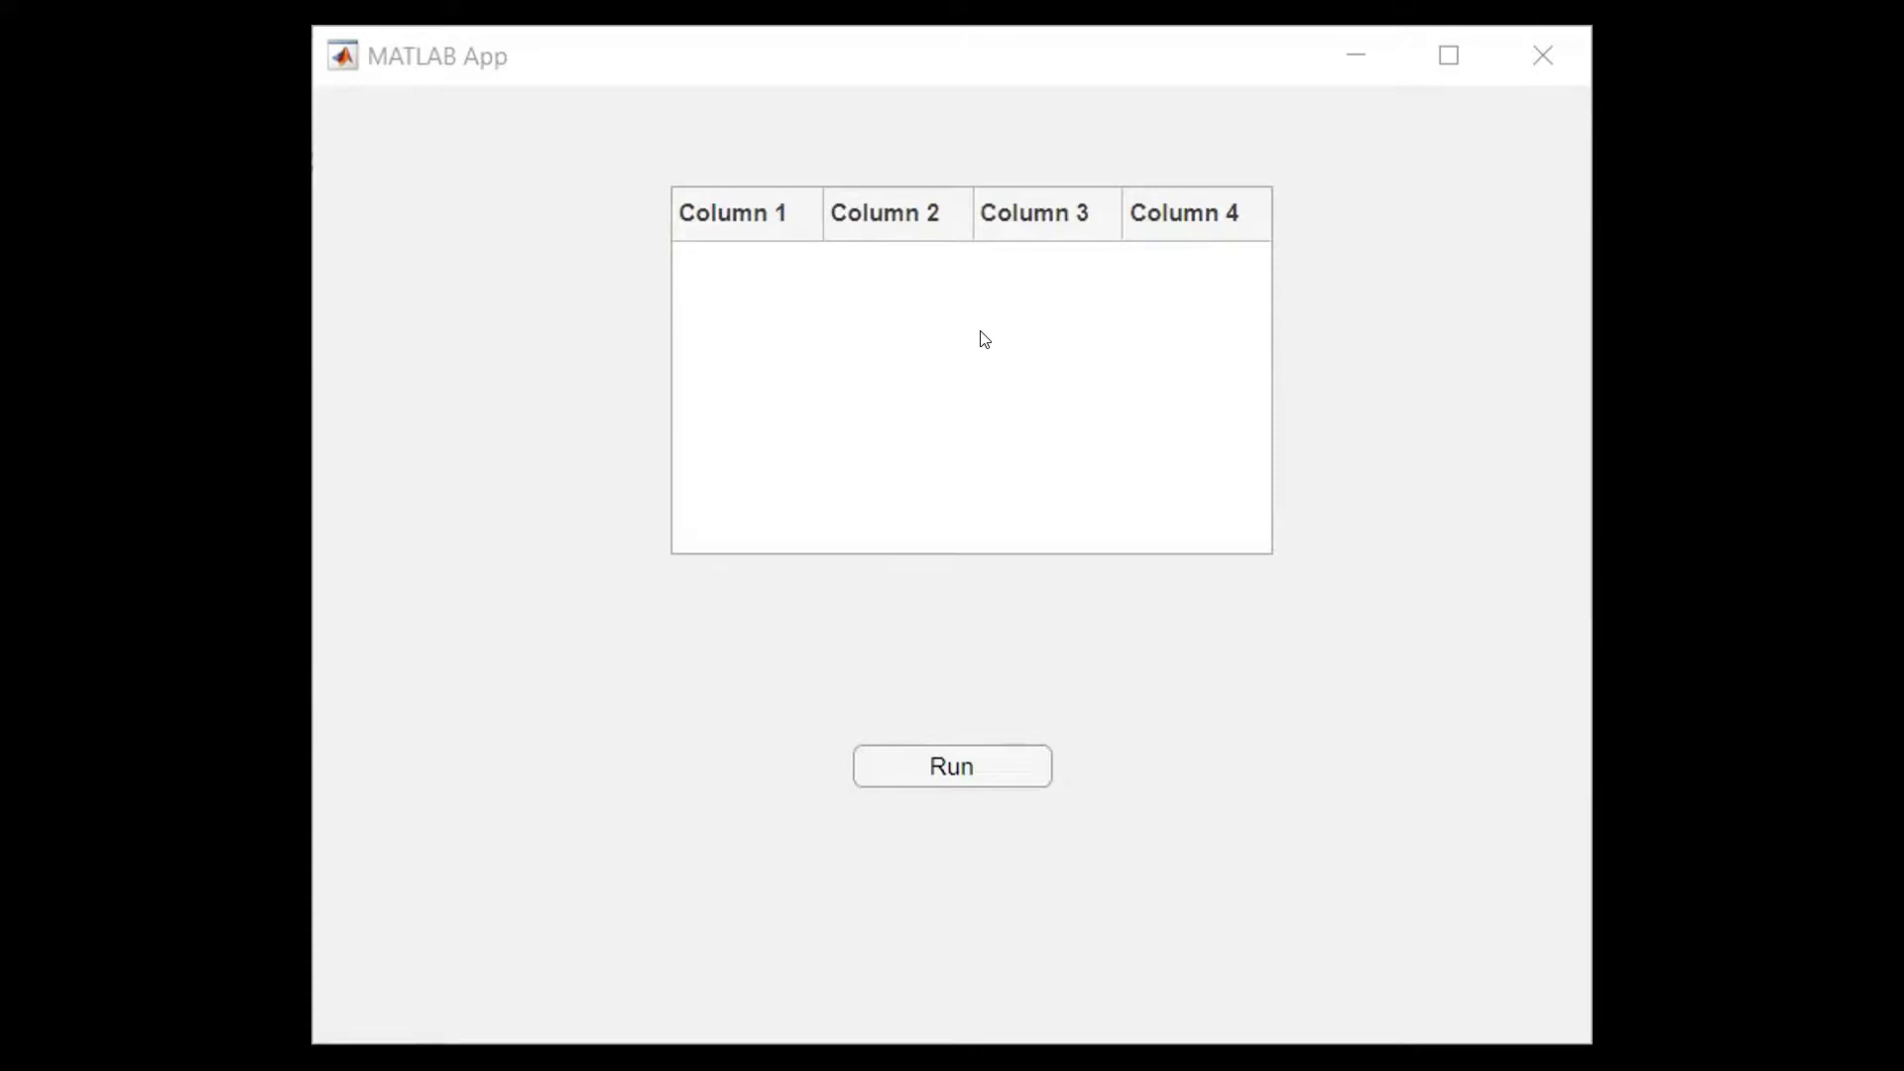
{"action": "left_click", "coordinate": [934, 756]}
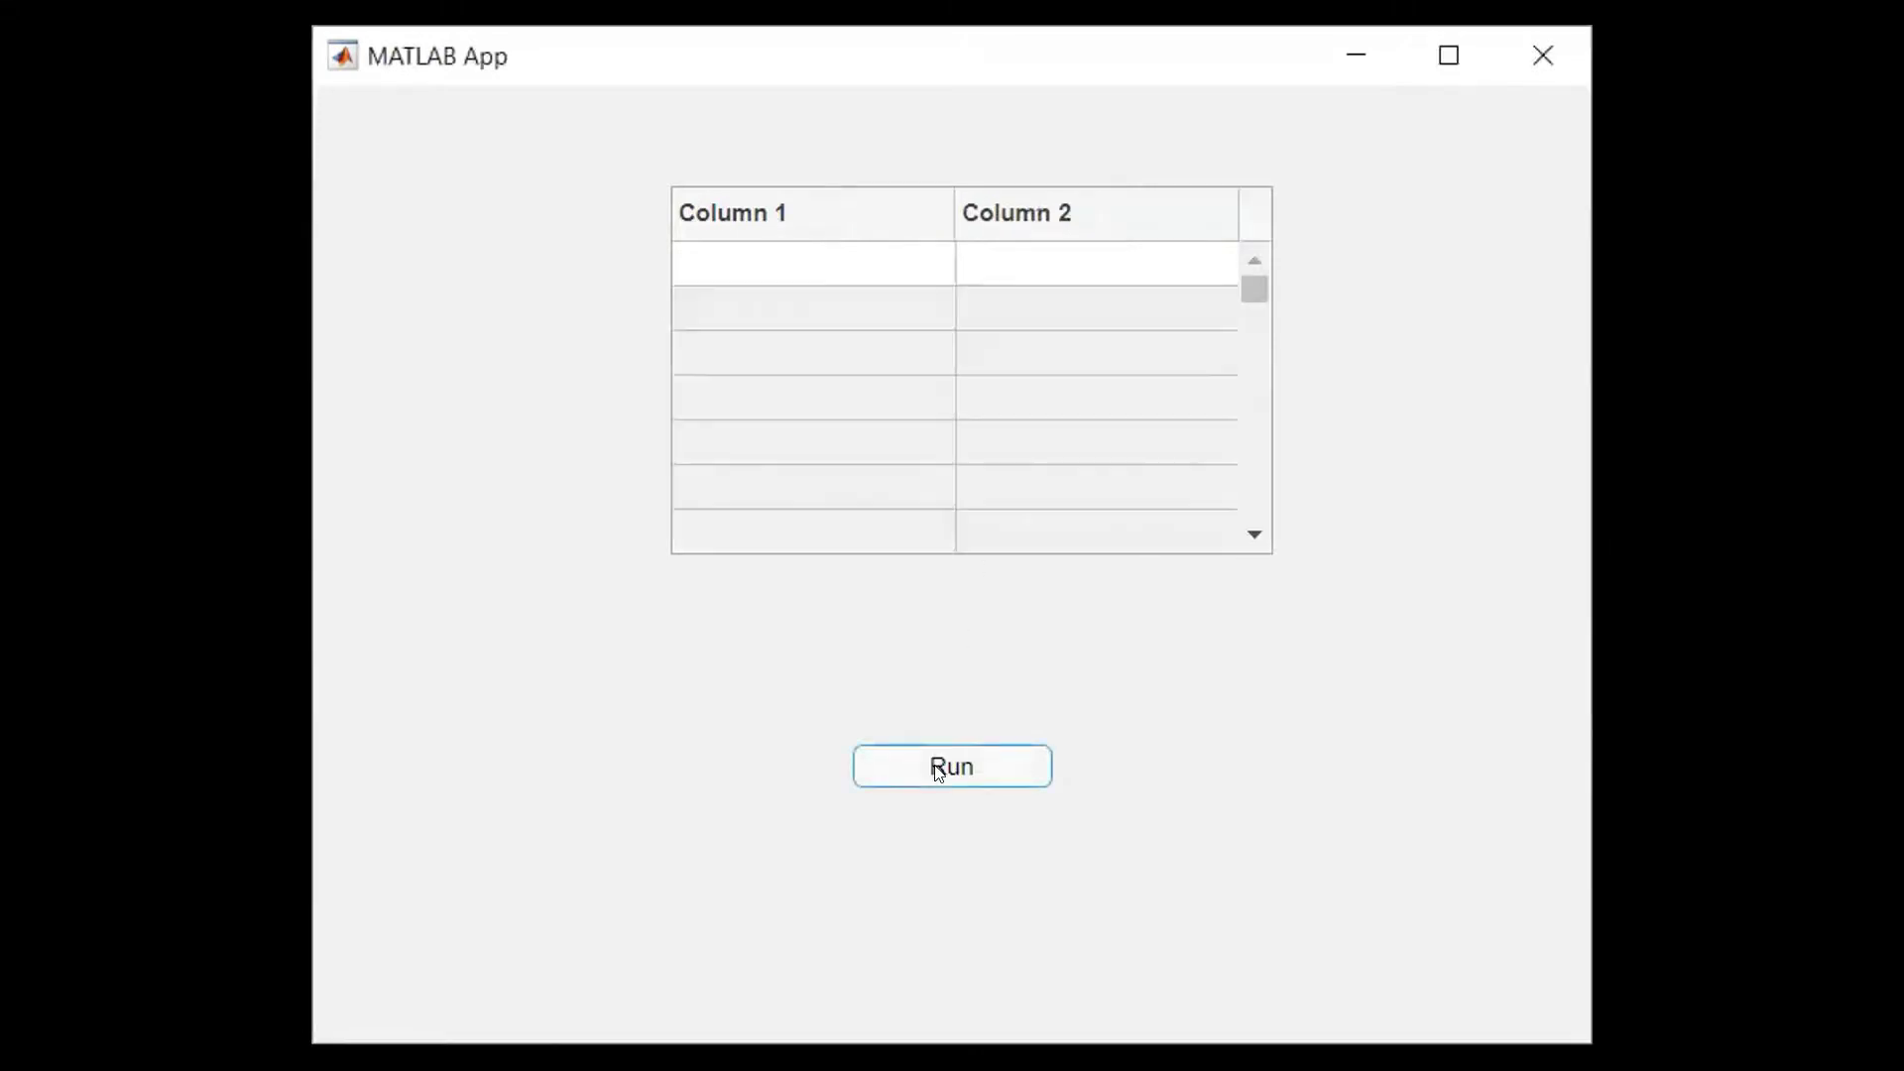